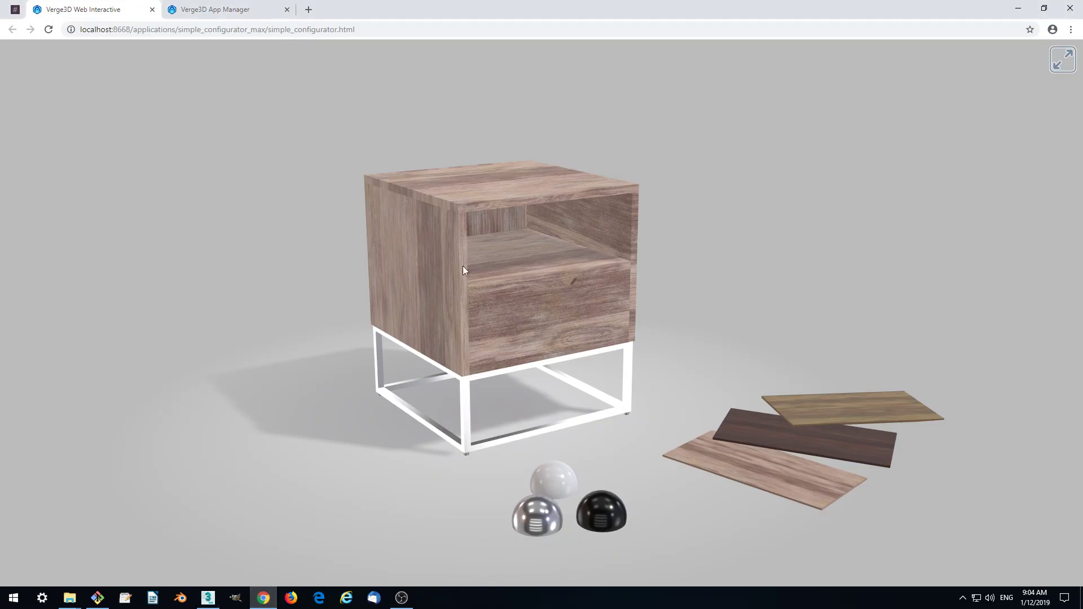
- Examine the finished nightstand configurator in the browser from different angles, including its material samples
{"action": "left_click", "coordinate": [225, 16]}
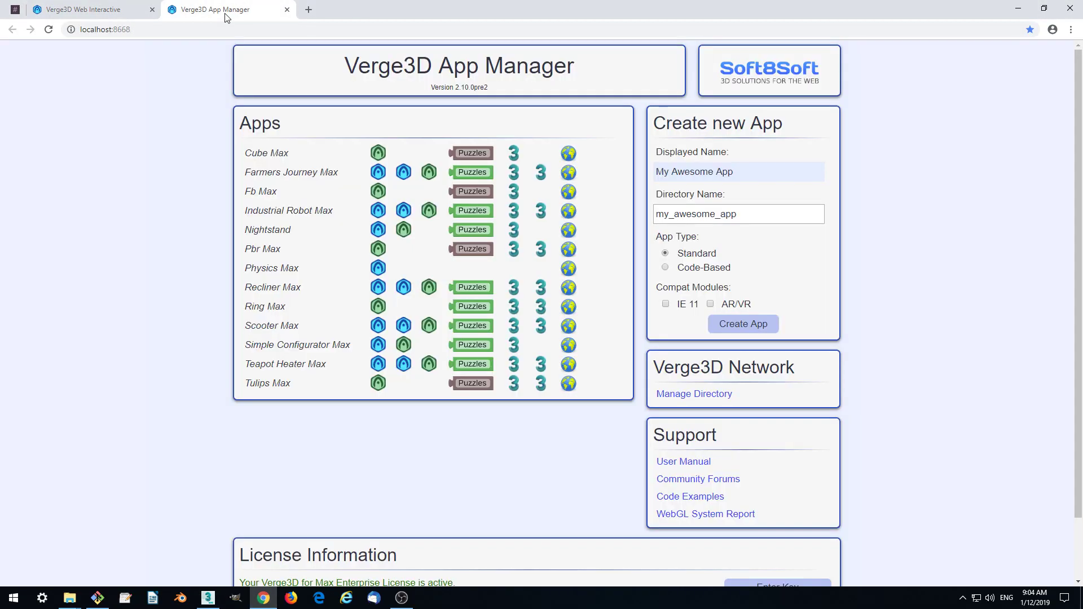
{"action": "left_click", "coordinate": [84, 15]}
{"action": "mouse_move", "coordinate": [798, 335]}
{"action": "left_mouse_down"}
{"action": "mouse_move", "coordinate": [728, 333]}
{"action": "mouse_move", "coordinate": [780, 321]}
{"action": "left_mouse_up"}
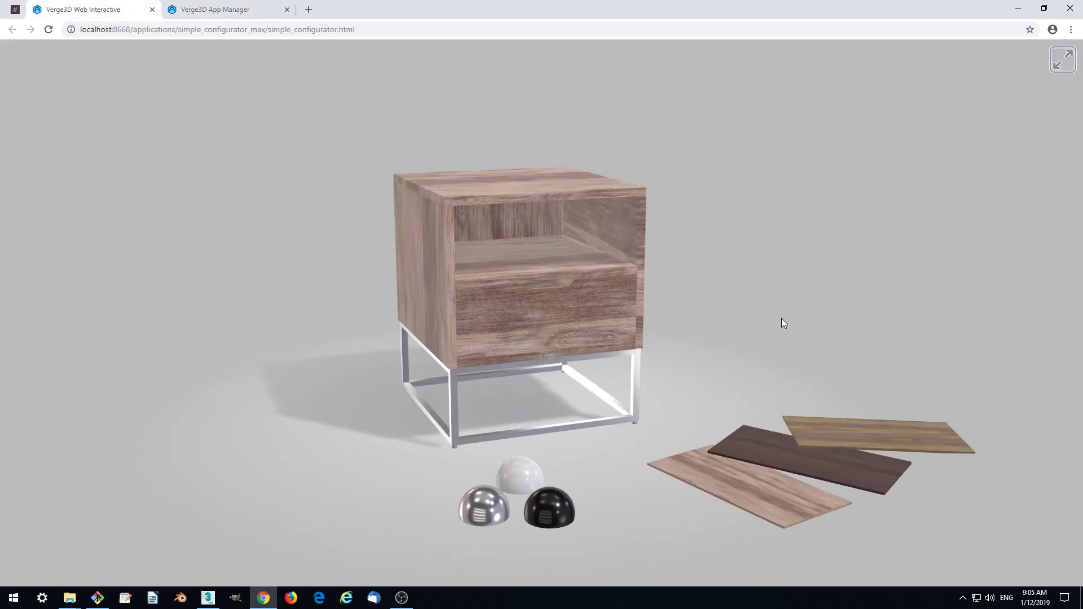
{"action": "left_click_drag", "start_coordinate": [705, 394], "coordinate": [738, 391]}
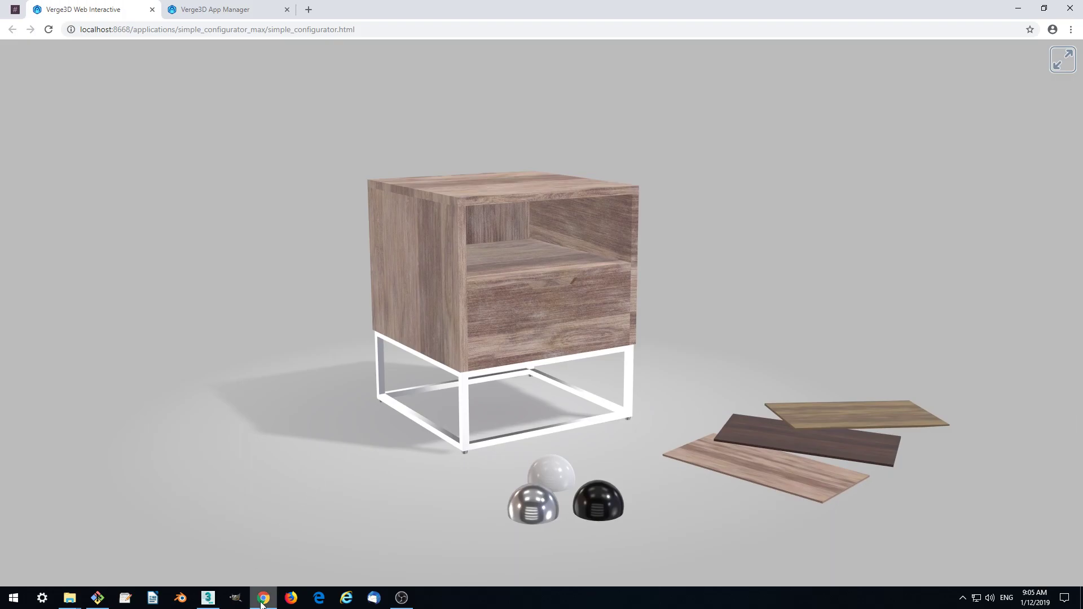
- Switch to 3ds Max, select the nightstand's legs and add a Physical Material in the Slate Material Editor
{"action": "left_click", "coordinate": [208, 598]}
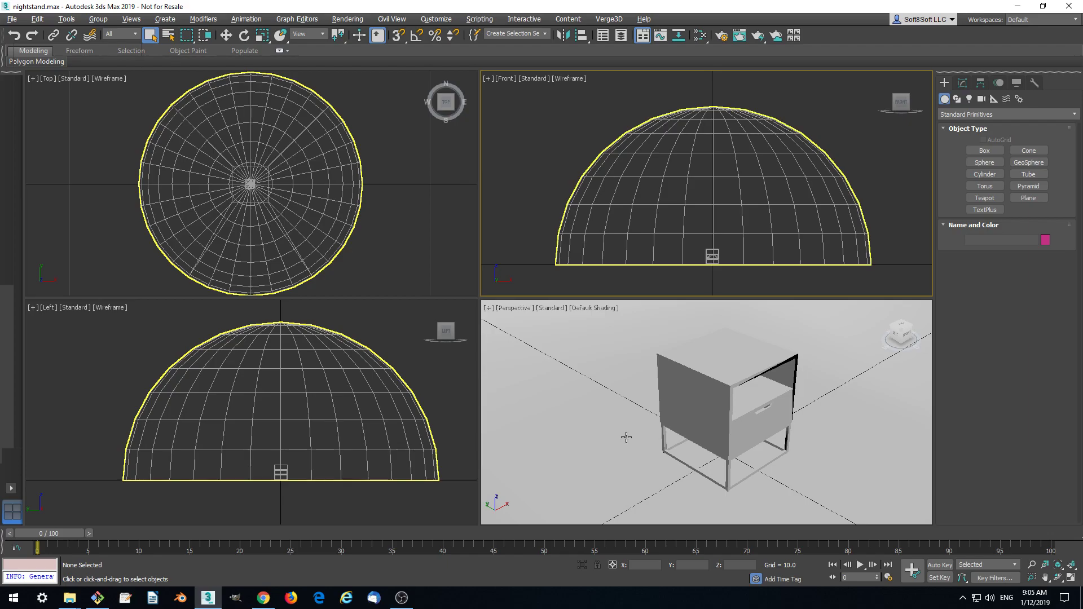
{"action": "left_click", "coordinate": [728, 472]}
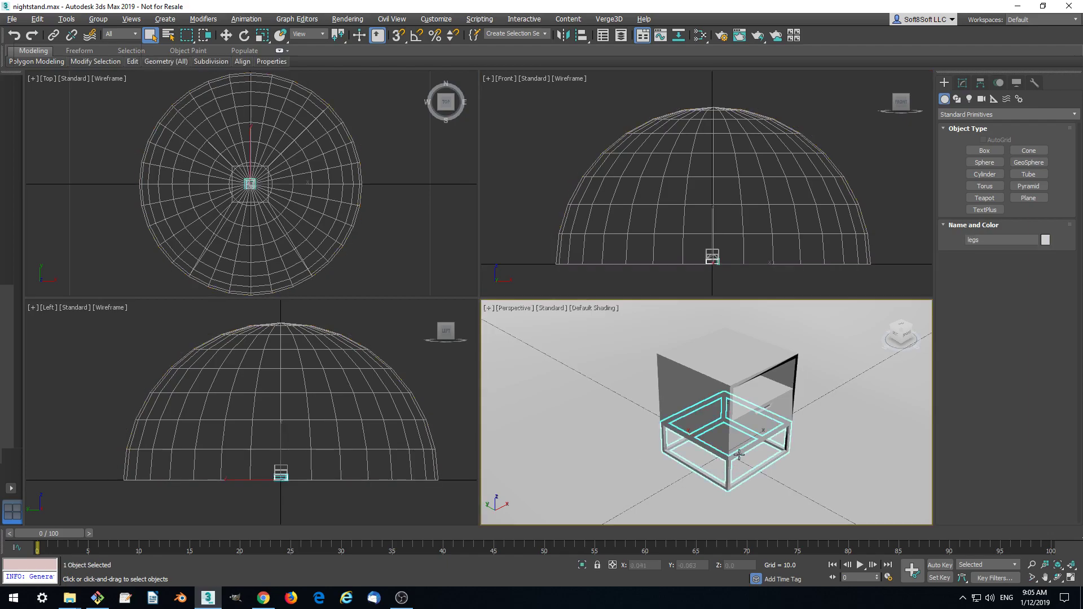
{"action": "left_click", "coordinate": [698, 35]}
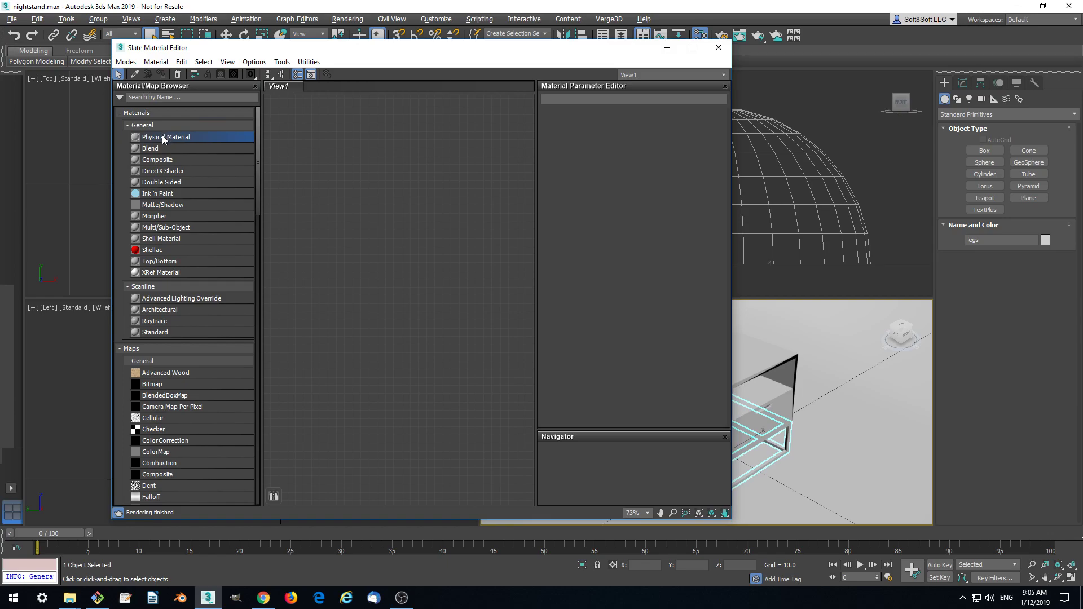
{"action": "left_click_drag", "start_coordinate": [347, 207], "coordinate": [350, 209]}
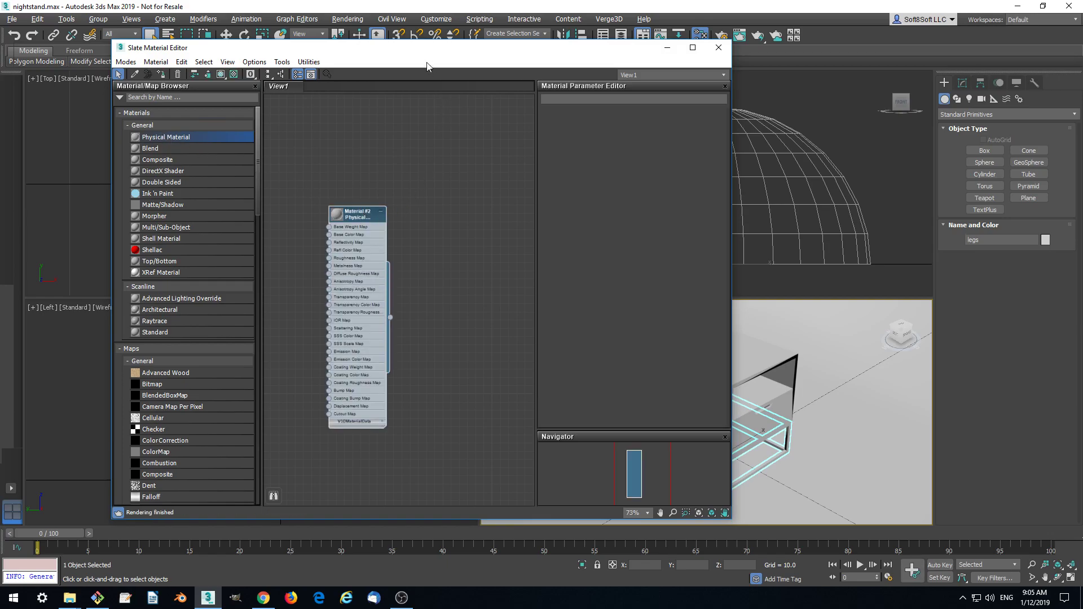
{"action": "left_click_drag", "start_coordinate": [425, 53], "coordinate": [386, 36]}
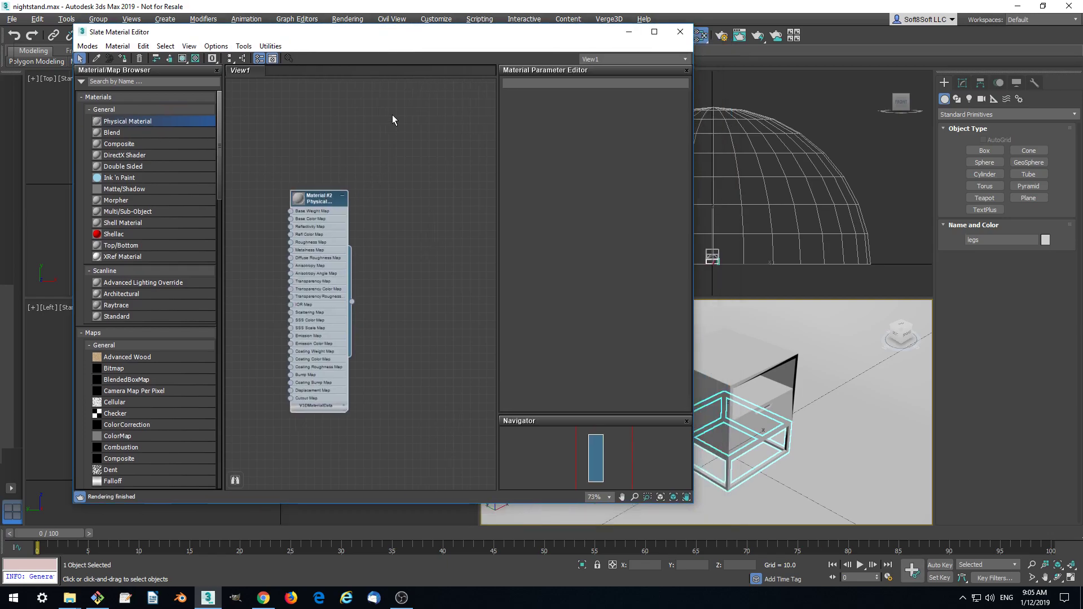
- Name the new physical material chrome and set its metalness to 1.0 and roughness to 0.1
{"action": "double_click", "coordinate": [323, 197]}
{"action": "double_click", "coordinate": [549, 83]}
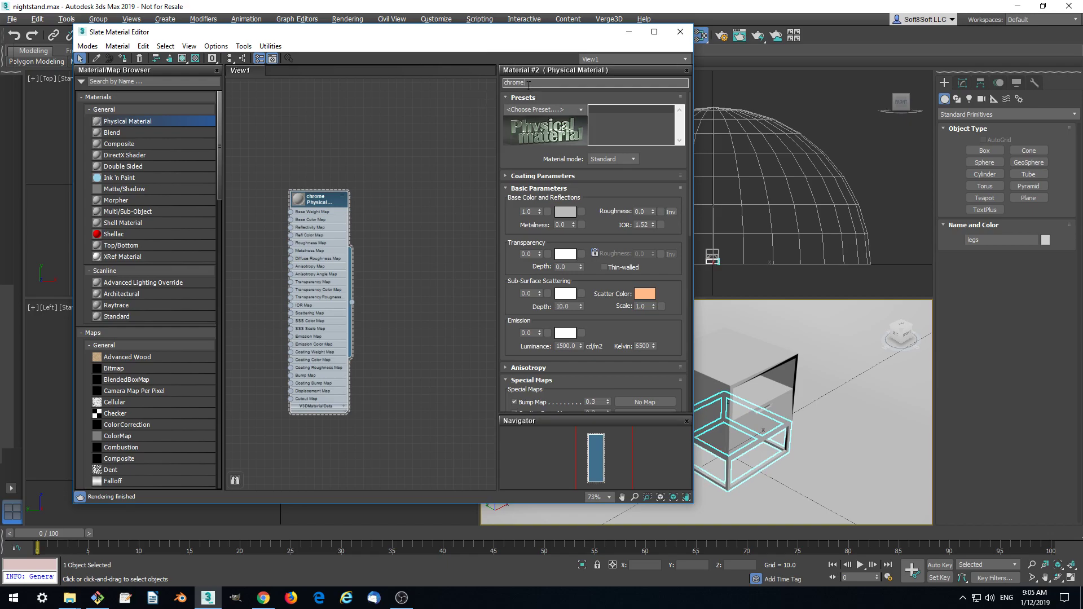
{"action": "key", "text": "Return"}
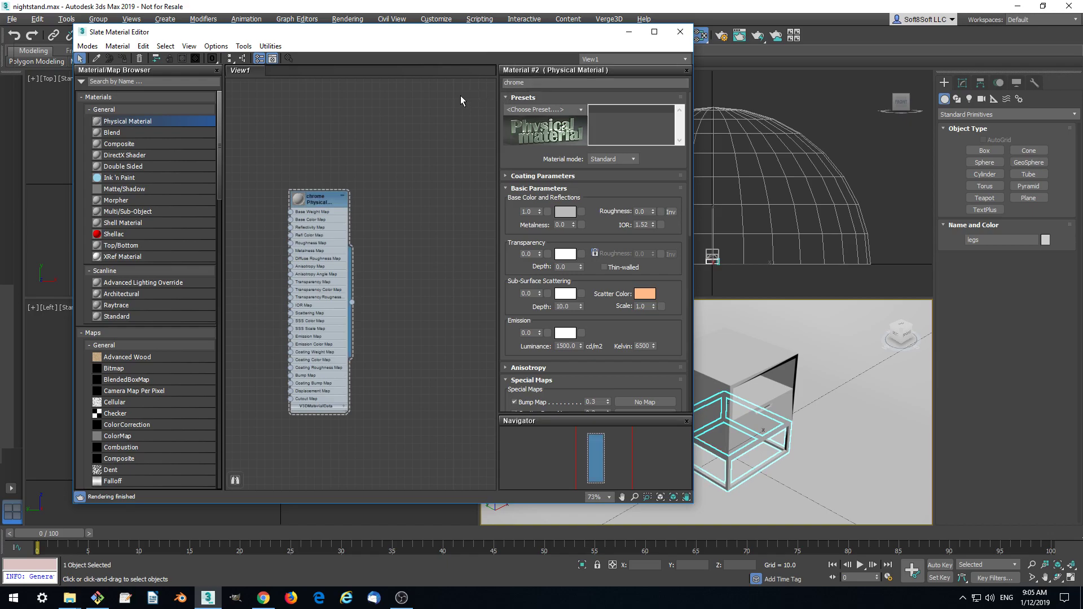
{"action": "left_click", "coordinate": [323, 198]}
{"action": "left_click_drag", "start_coordinate": [323, 202], "coordinate": [355, 169]}
{"action": "type", "text": "1"}
{"action": "key", "text": "Return"}
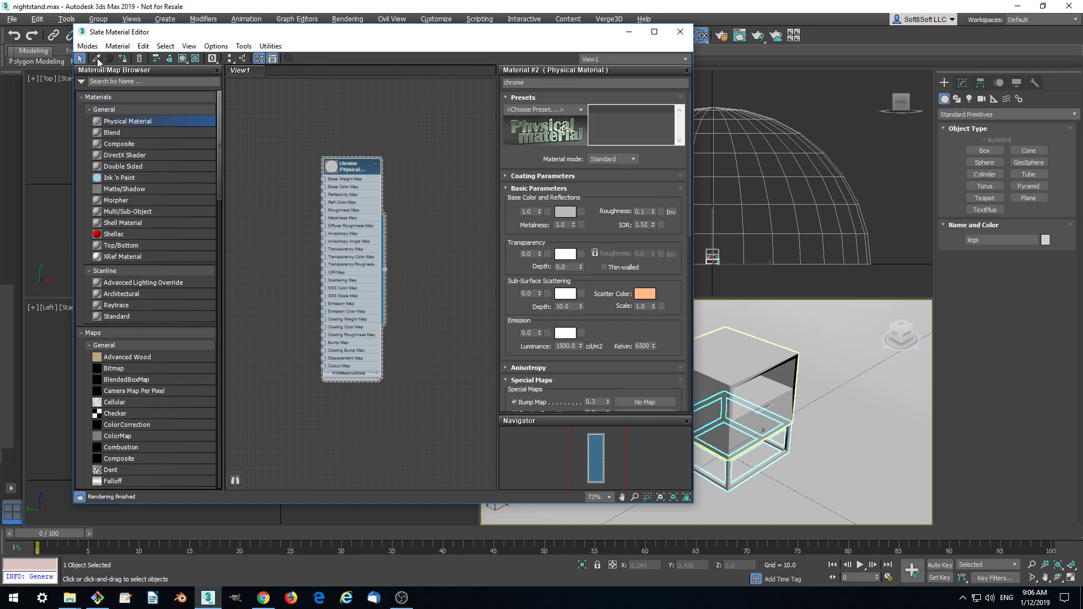
- Assign the chrome material to the nightstand's legs and the leg tips
{"action": "left_click", "coordinate": [126, 59]}
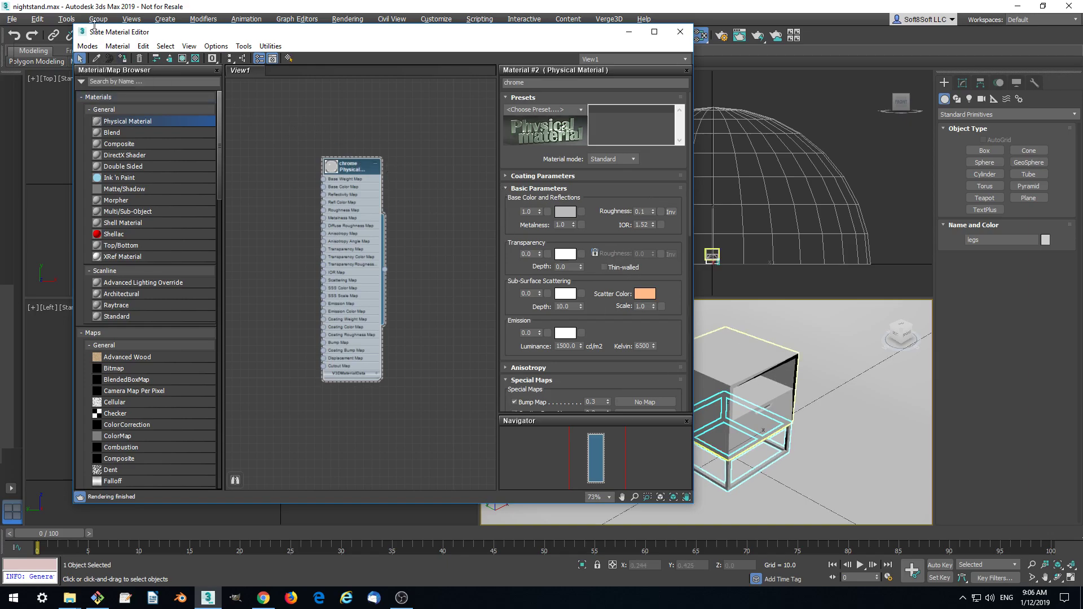
{"action": "left_click", "coordinate": [729, 490]}
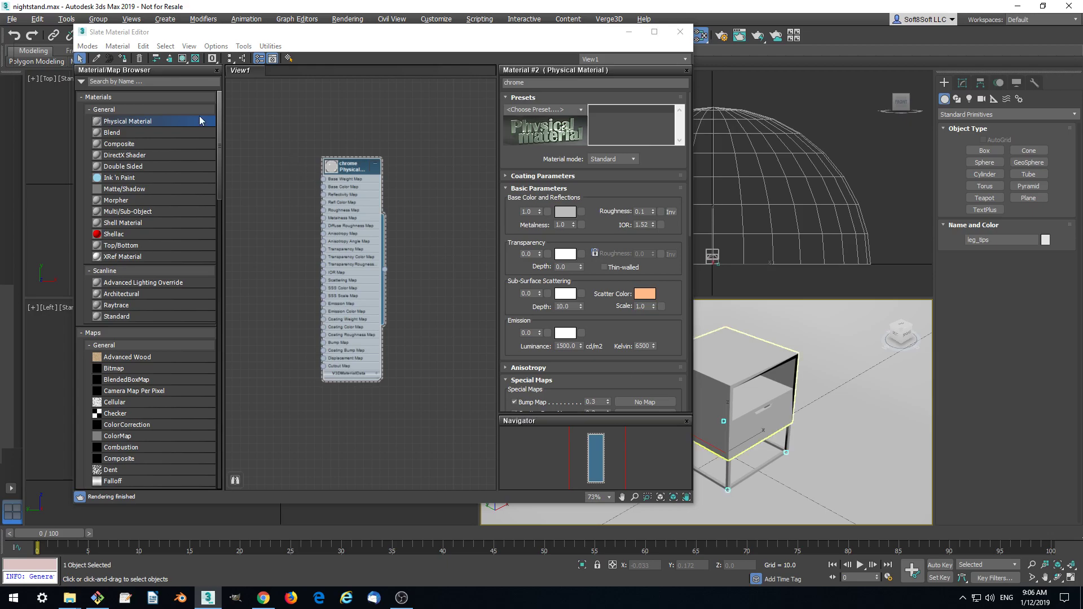
{"action": "left_click", "coordinate": [124, 58]}
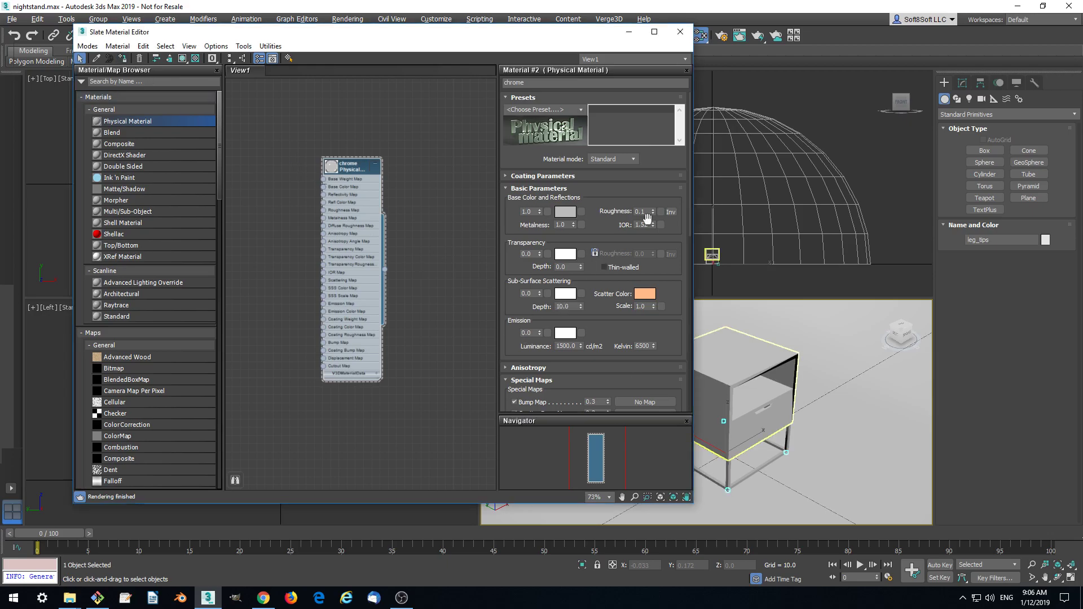
- Preview the scene with Verge3D Sneak Peek, close the preview and return to 3ds Max
{"action": "left_click_drag", "start_coordinate": [604, 34], "coordinate": [574, 40]}
{"action": "left_click", "coordinate": [615, 19]}
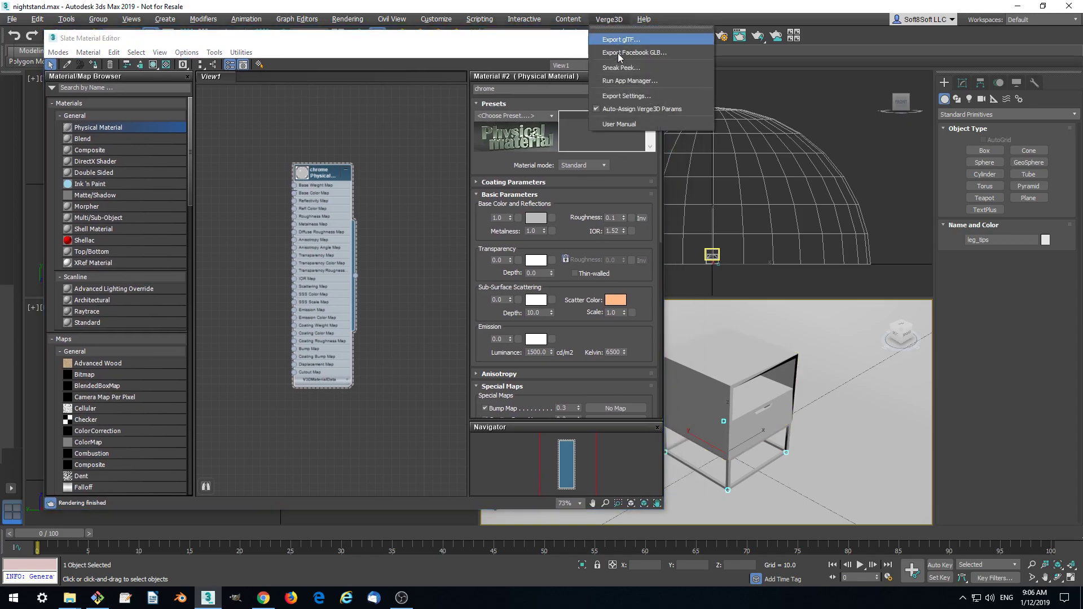
{"action": "left_click", "coordinate": [619, 66]}
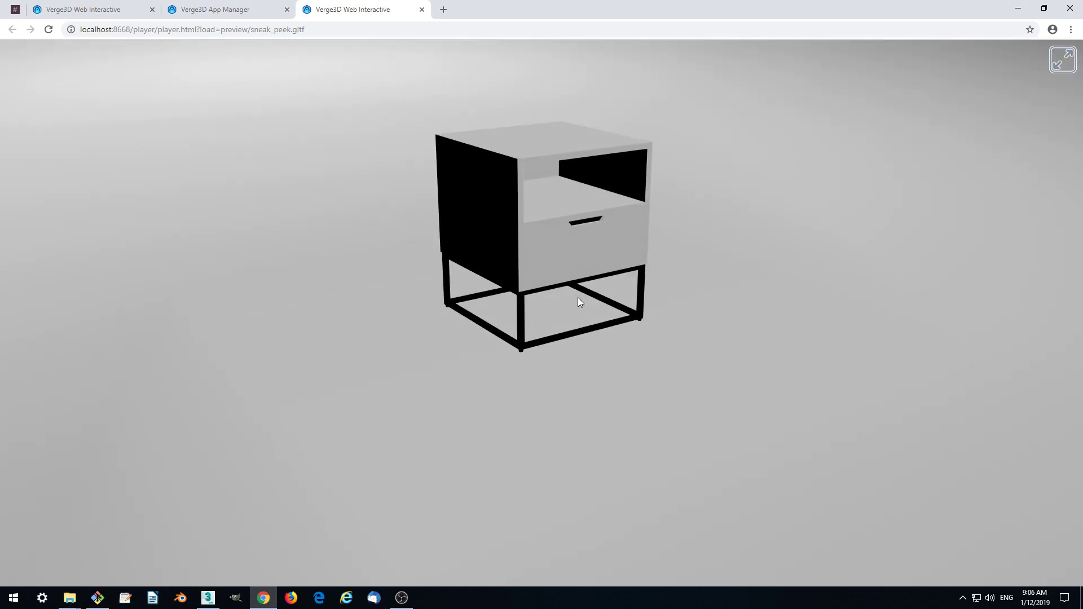
{"action": "left_click", "coordinate": [421, 10]}
{"action": "left_click", "coordinate": [208, 597]}
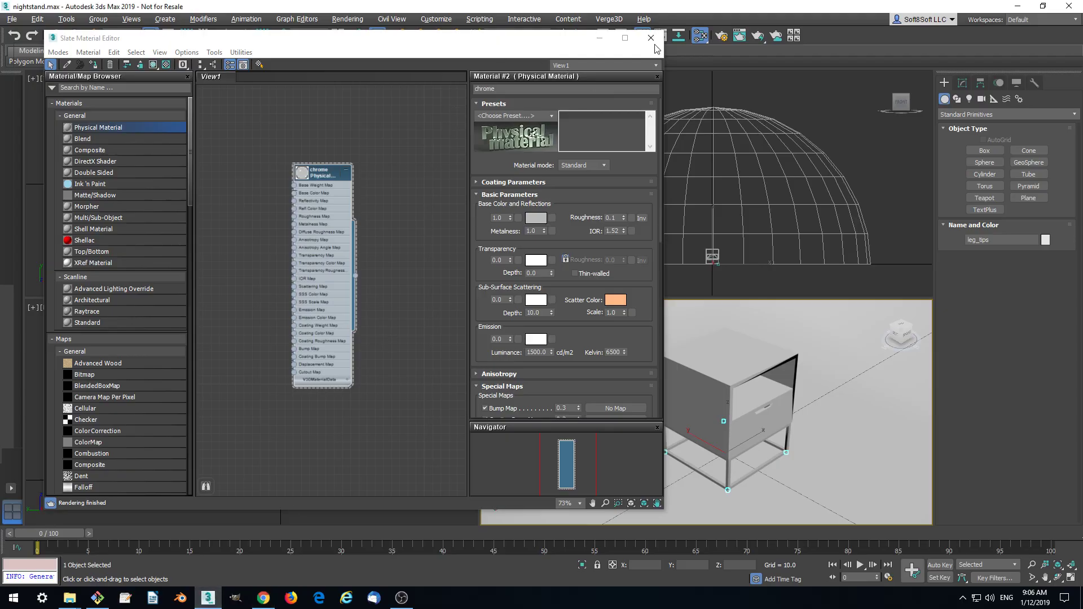
- Close the Slate Material Editor and choose a Bitmap as the scene's environment map
{"action": "left_click_drag", "start_coordinate": [571, 41], "coordinate": [604, 54]}
{"action": "left_click", "coordinate": [683, 52]}
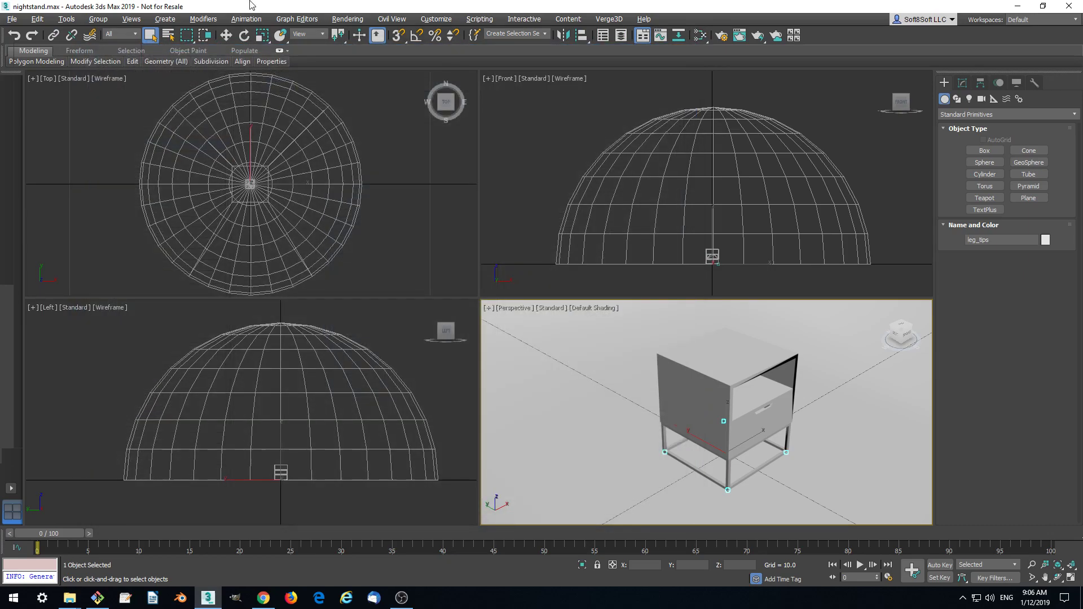
{"action": "left_click", "coordinate": [348, 19]}
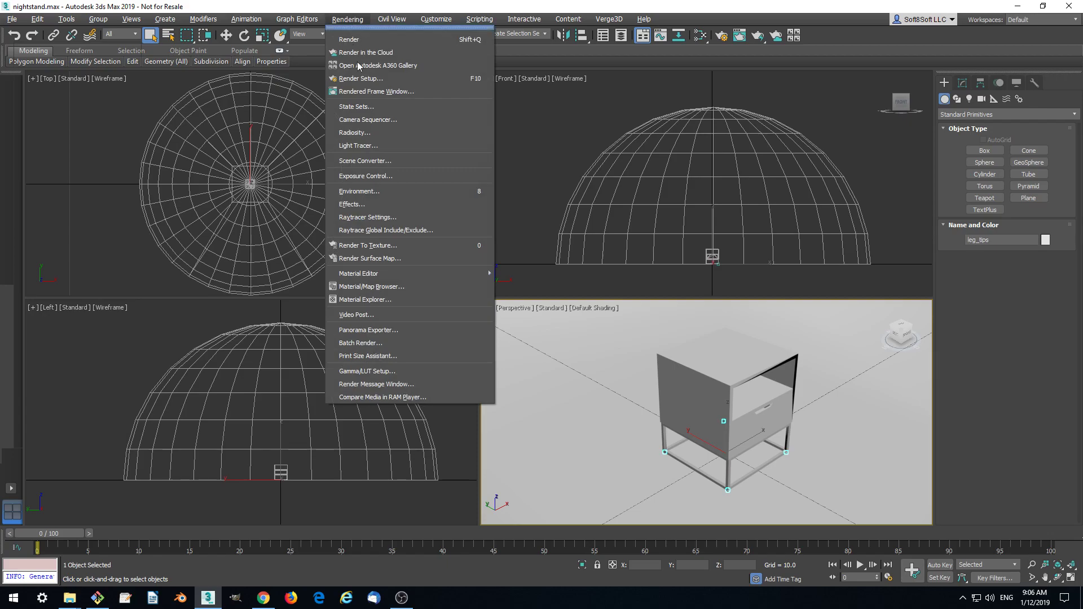
{"action": "left_click", "coordinate": [377, 191]}
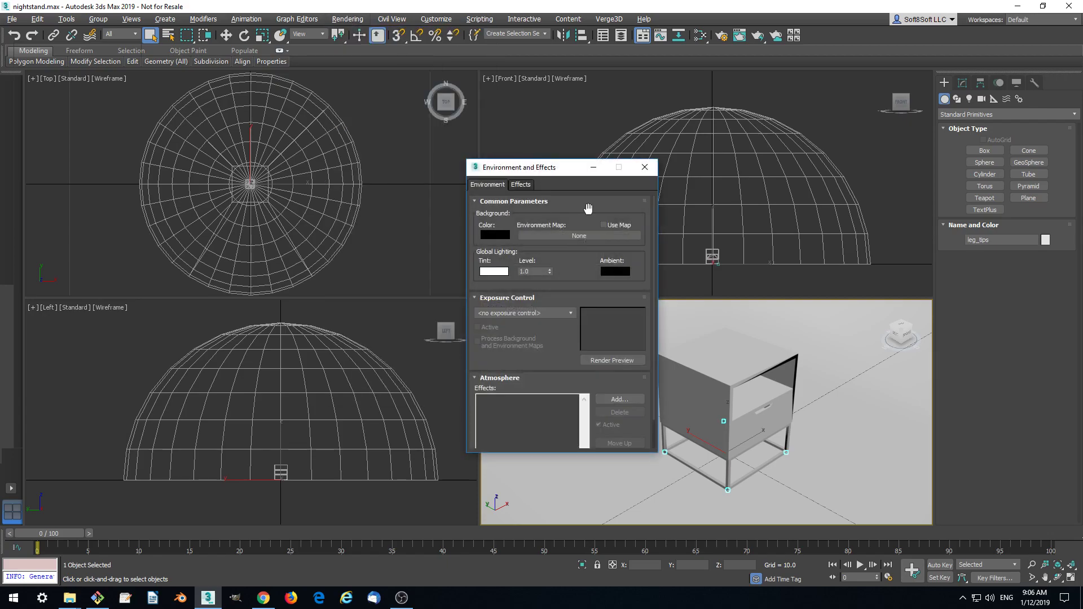
{"action": "mouse_move", "coordinate": [581, 236]}
{"action": "left_mouse_down"}
{"action": "mouse_move", "coordinate": [585, 257]}
{"action": "mouse_move", "coordinate": [577, 235]}
{"action": "left_mouse_up"}
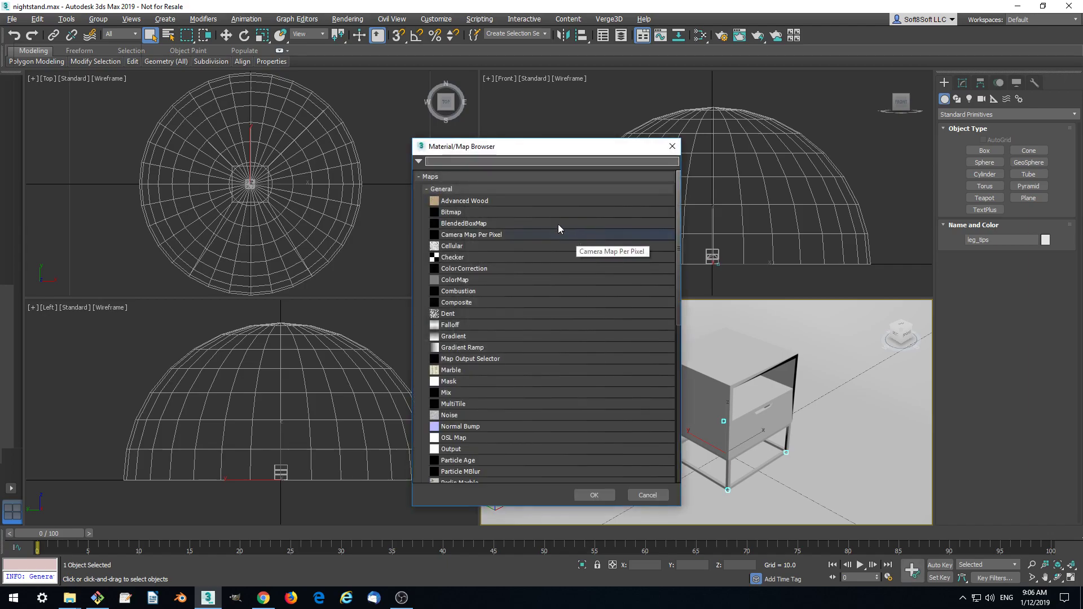
{"action": "left_click", "coordinate": [451, 212]}
{"action": "left_click", "coordinate": [602, 491]}
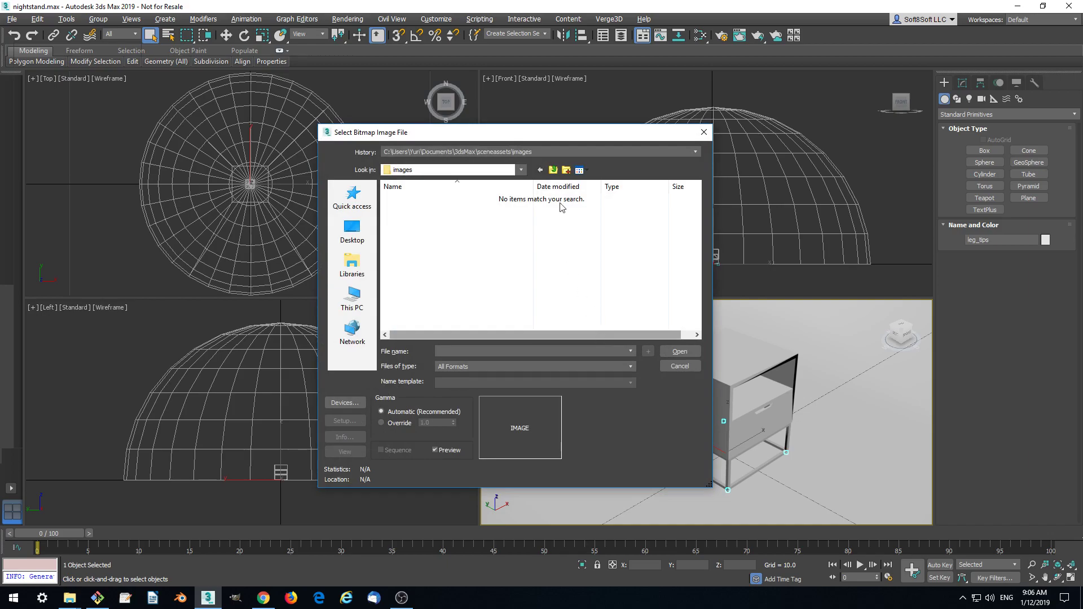
- Browse for the bitmap image to the user's profile folder on Local Disk (C:)
{"action": "left_click", "coordinate": [553, 170]}
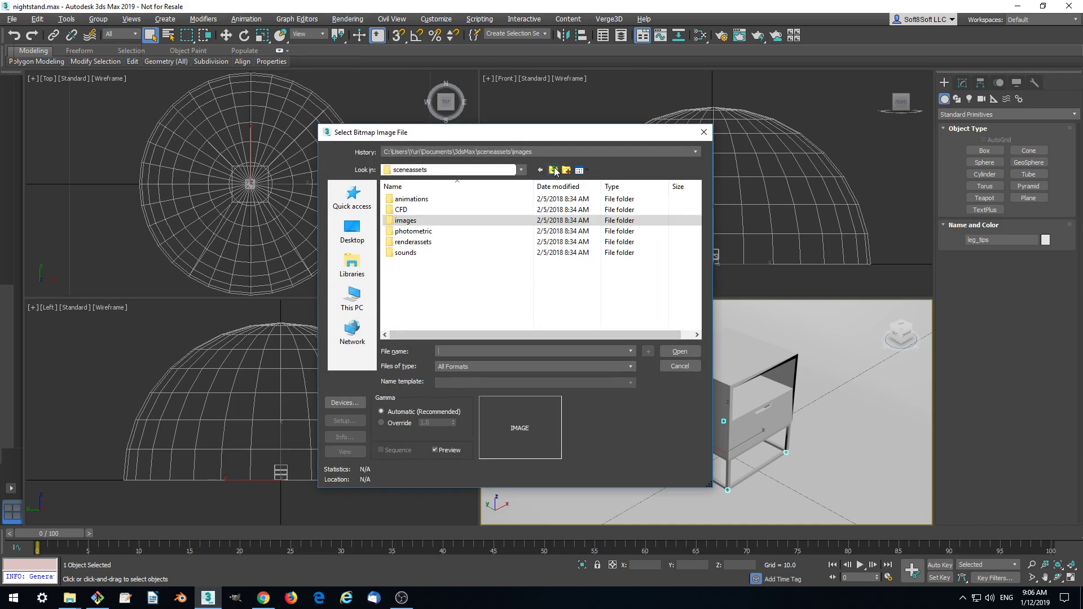
{"action": "left_click", "coordinate": [352, 298]}
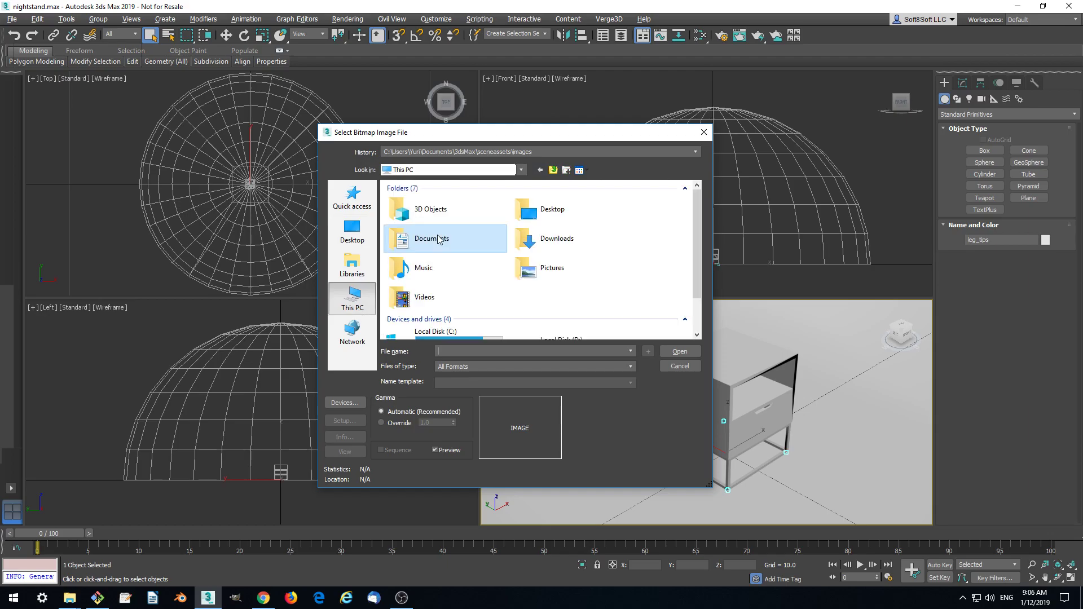
{"action": "scroll", "coordinate": [440, 243], "scroll_direction": "down", "scroll_amount": 1}
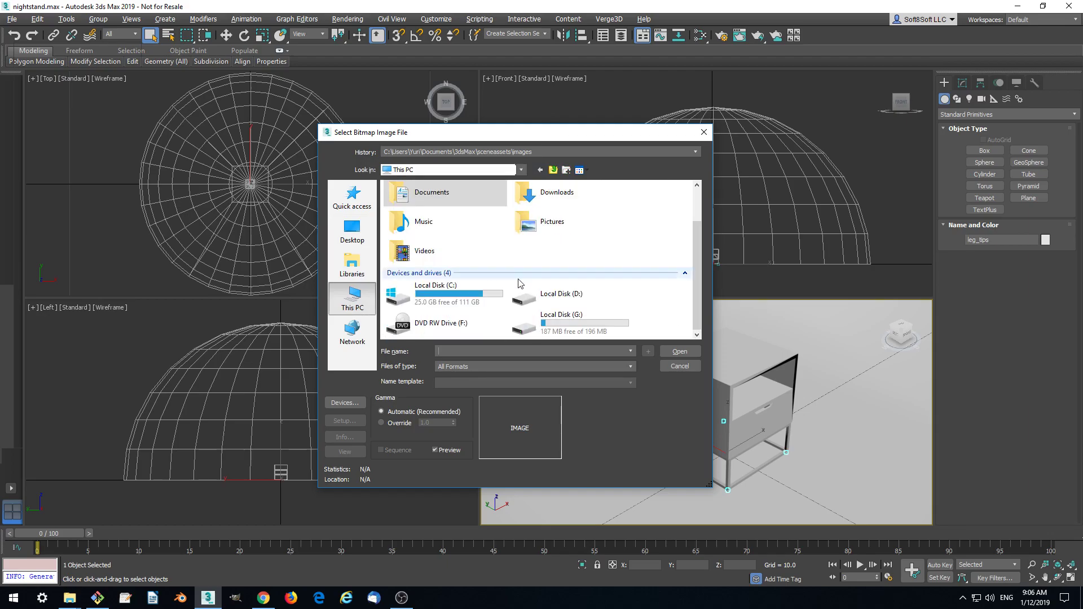
{"action": "double_click", "coordinate": [463, 299]}
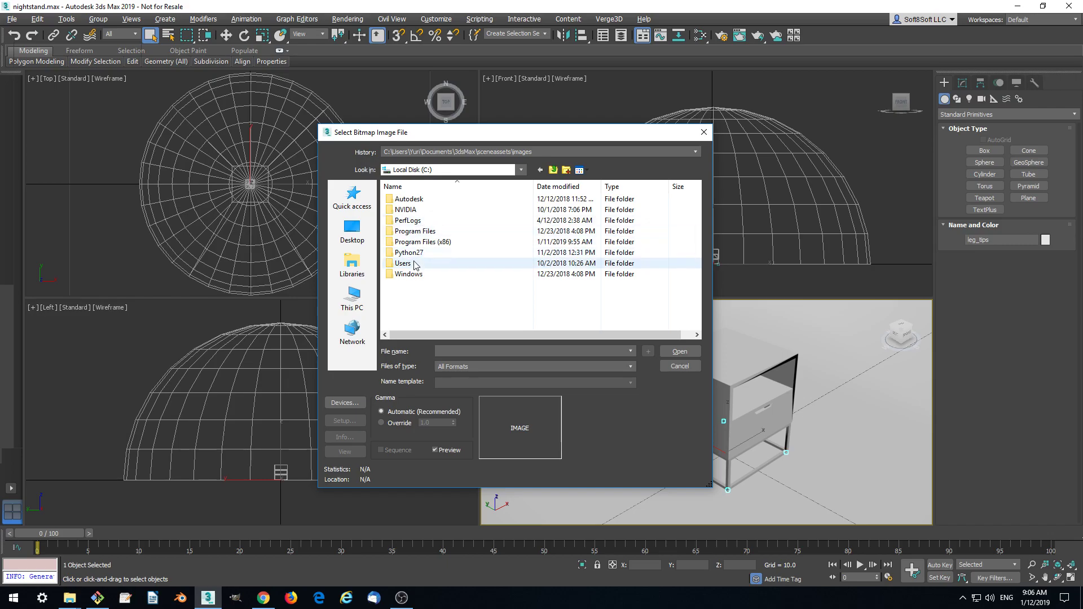
{"action": "left_click", "coordinate": [352, 298]}
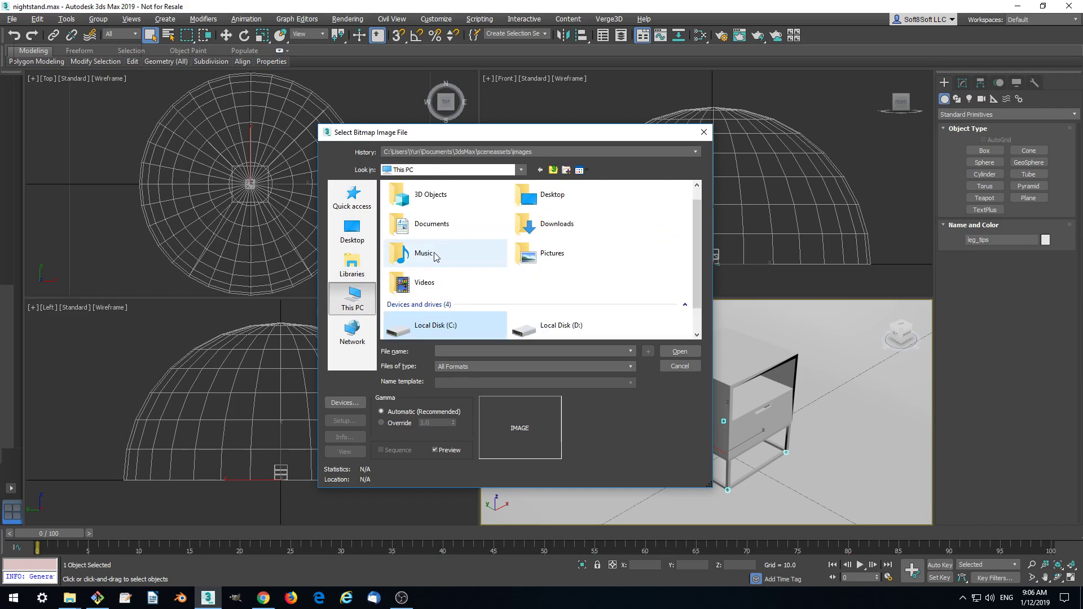
{"action": "scroll", "coordinate": [499, 265], "scroll_direction": "down", "scroll_amount": 2}
{"action": "double_click", "coordinate": [446, 287]}
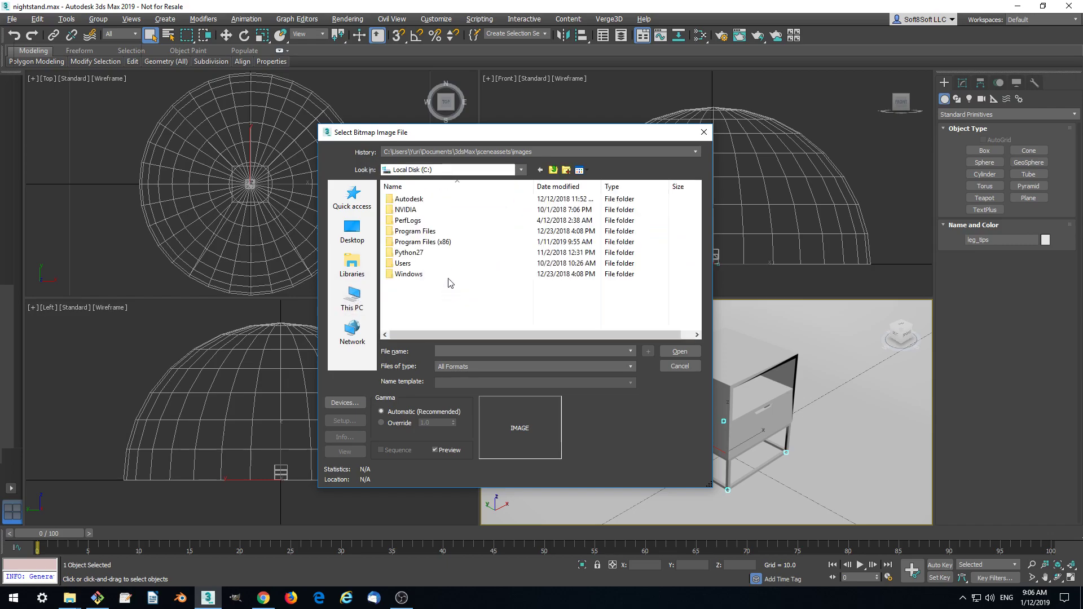
{"action": "double_click", "coordinate": [403, 263]}
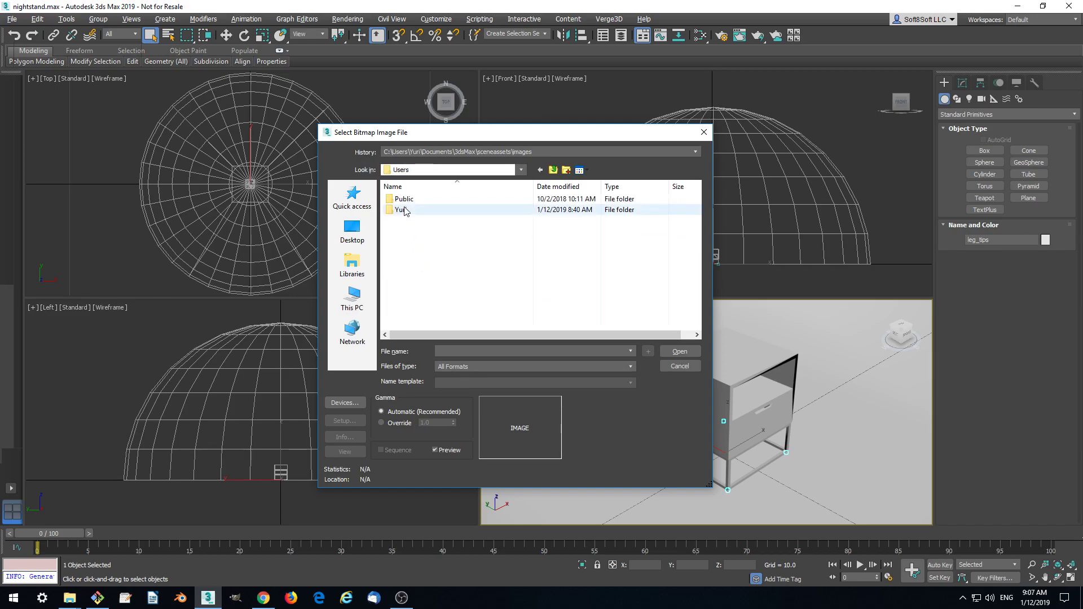
{"action": "double_click", "coordinate": [404, 209]}
- Browse within the user's profile folder to the verge3d > applications > nightstand folder
{"action": "scroll", "coordinate": [411, 211], "scroll_direction": "down", "scroll_amount": 5}
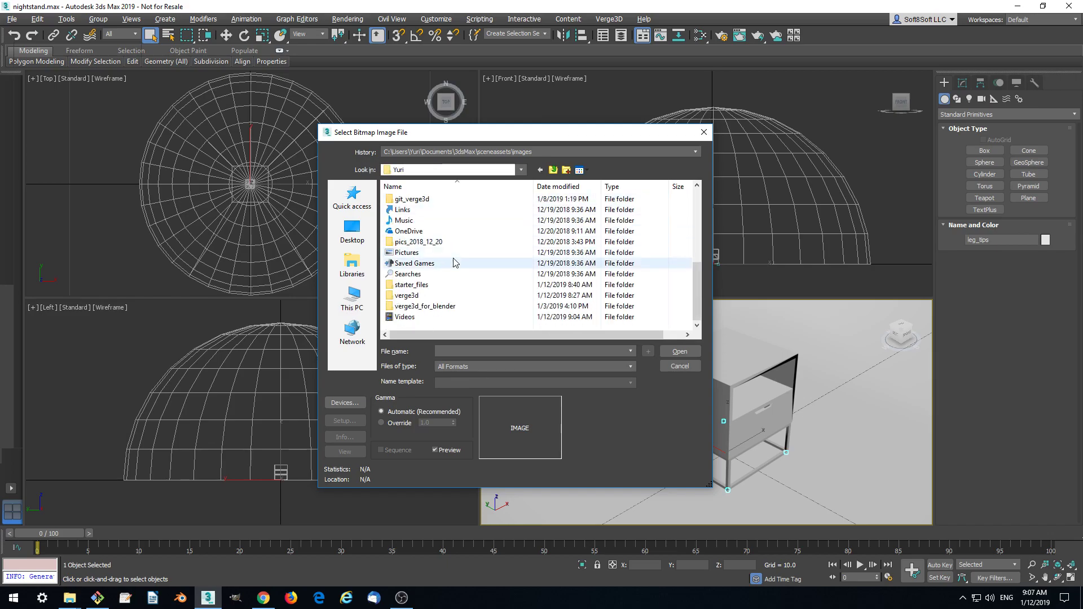
{"action": "double_click", "coordinate": [422, 297]}
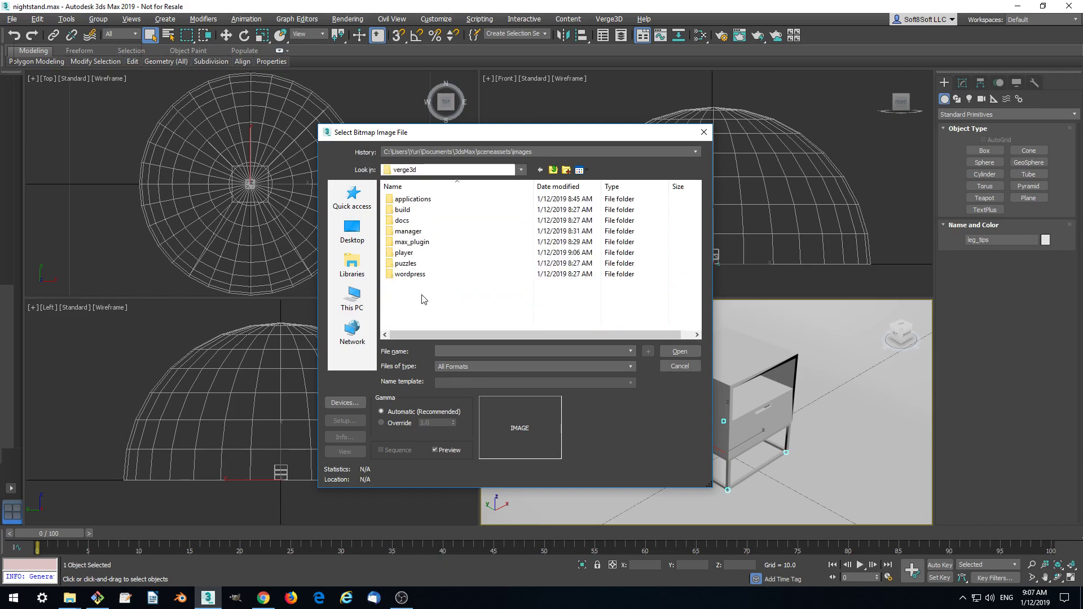
{"action": "double_click", "coordinate": [424, 201]}
{"action": "scroll", "coordinate": [469, 248], "scroll_direction": "down", "scroll_amount": 1}
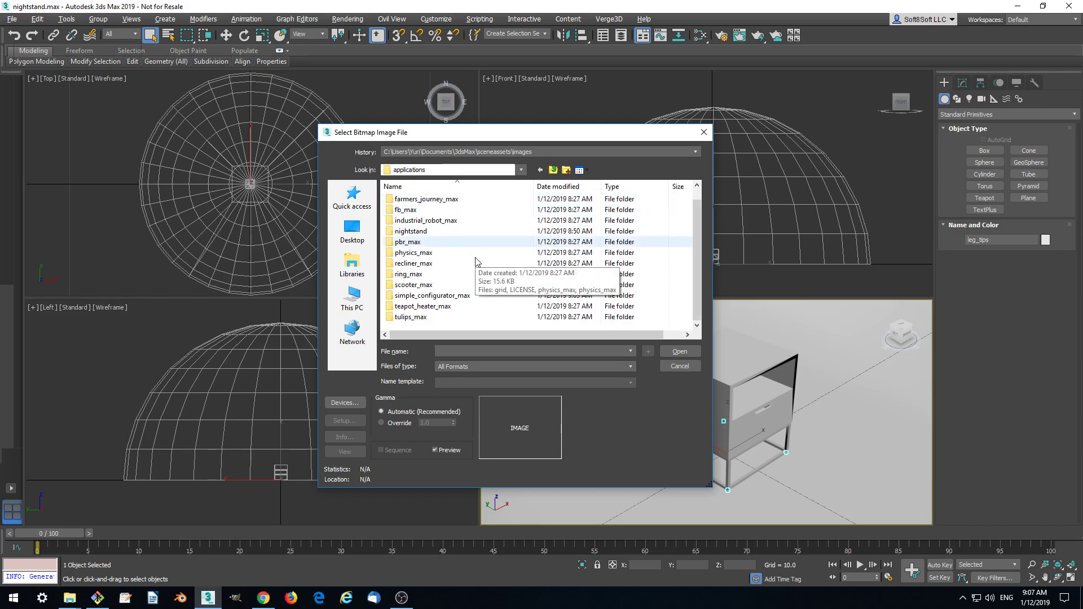
{"action": "double_click", "coordinate": [424, 232]}
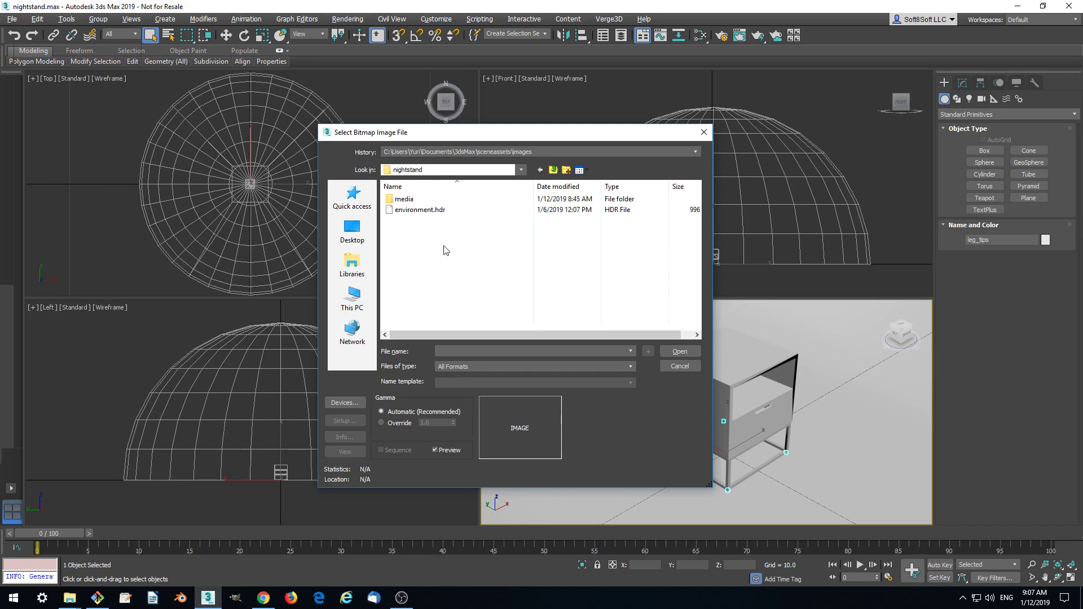
- Load environment.hdr as the environment map with the default HDRI load settings and close the Environment and Effects dialog
{"action": "left_click", "coordinate": [438, 213]}
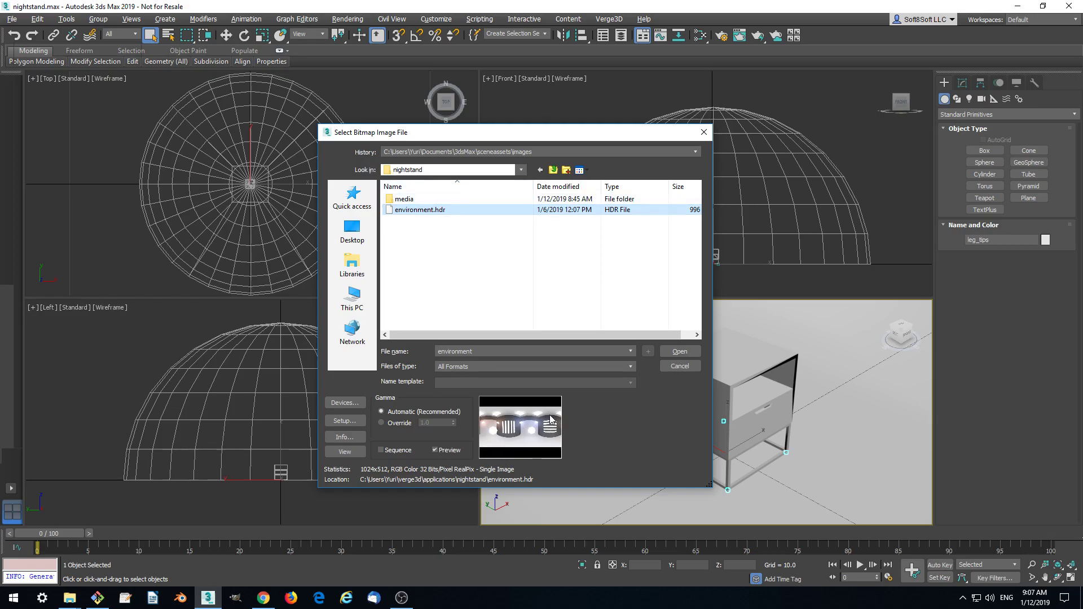
{"action": "left_click", "coordinate": [678, 352]}
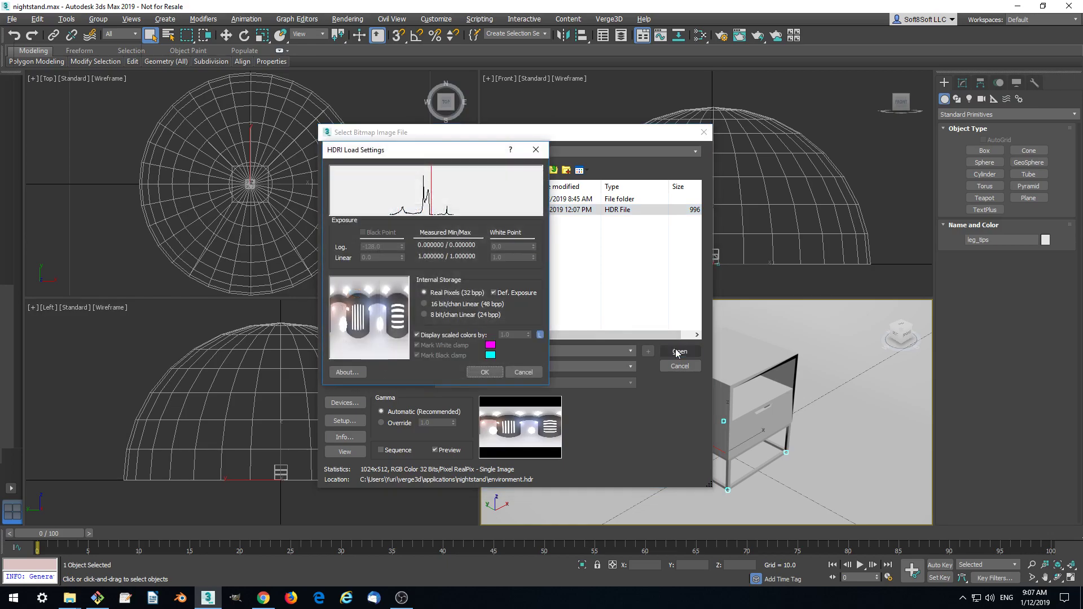
{"action": "left_click", "coordinate": [482, 372]}
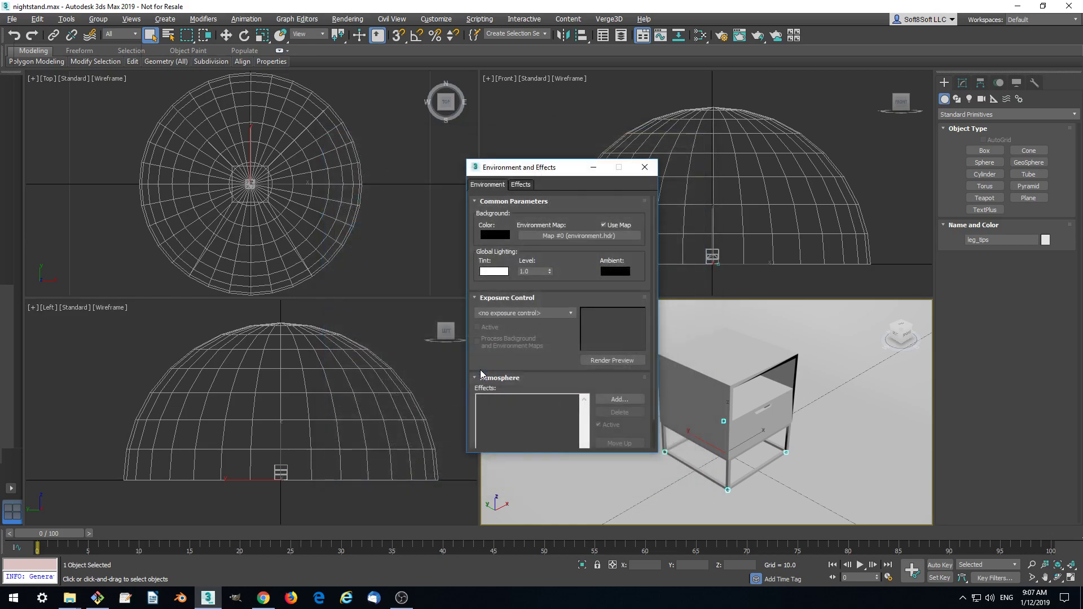
{"action": "left_click", "coordinate": [645, 167]}
- Inspect the HDR-lit scene from inside and outside the dome in a Sneak Peek, then close the preview and return to 3ds Max
{"action": "left_click", "coordinate": [610, 19]}
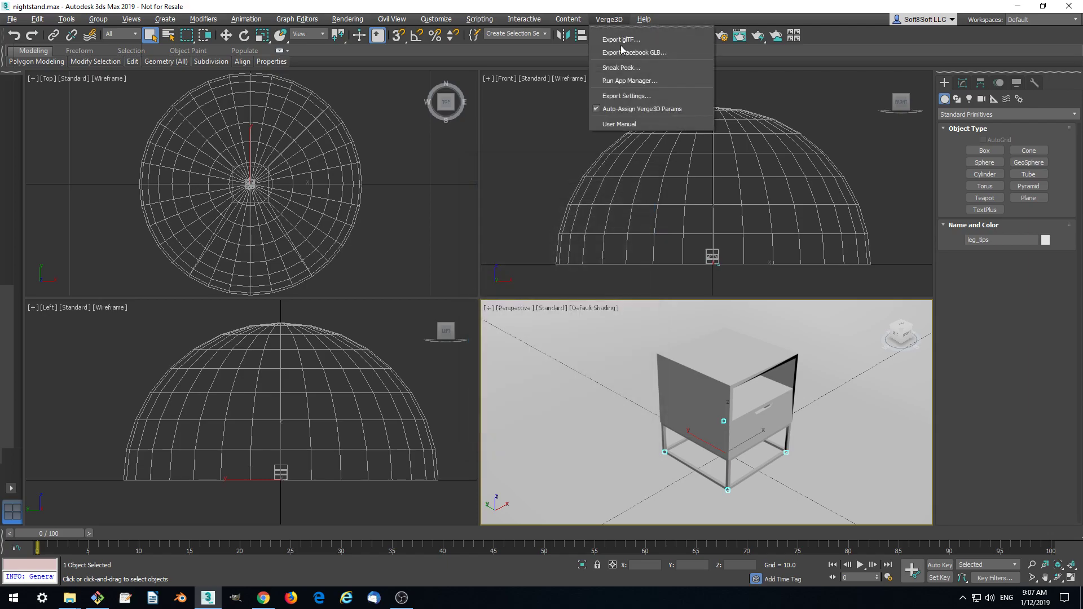
{"action": "left_click", "coordinate": [623, 68]}
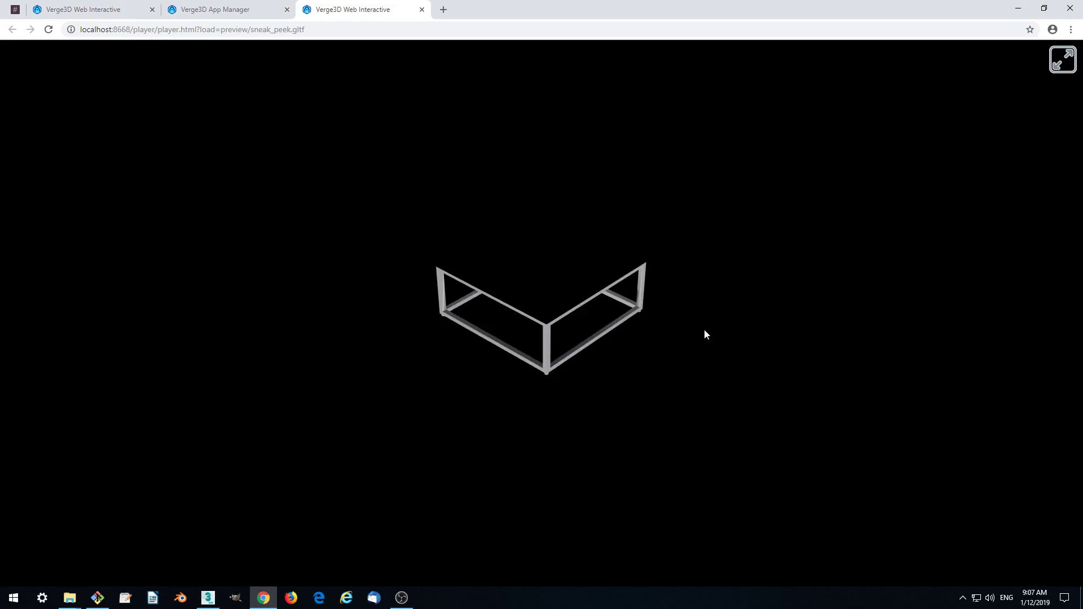
{"action": "left_click_drag", "start_coordinate": [704, 331], "coordinate": [662, 287]}
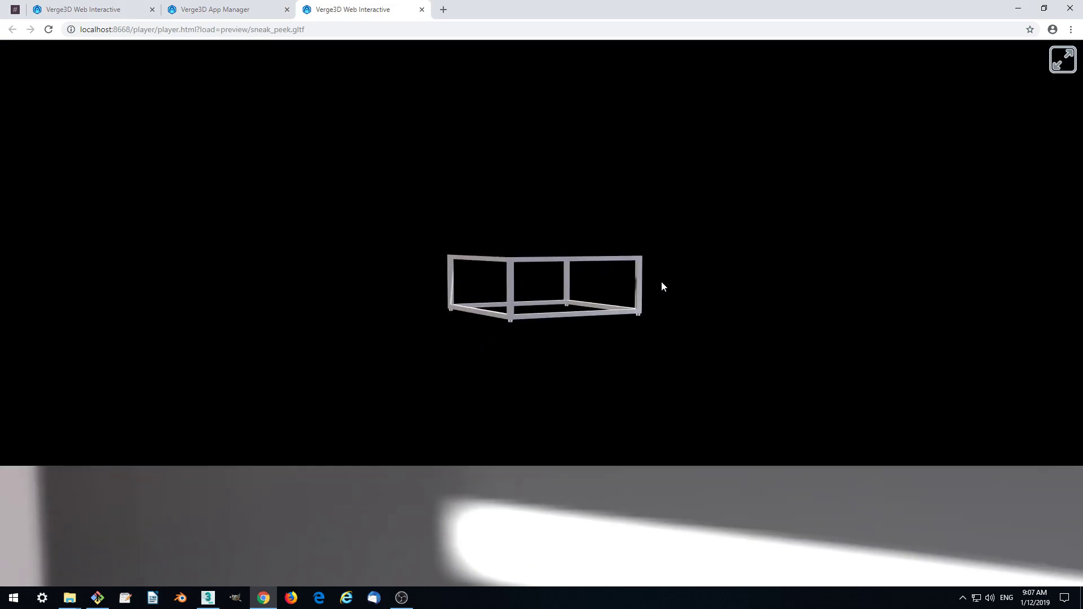
{"action": "scroll", "coordinate": [662, 287], "scroll_direction": "down", "scroll_amount": 10}
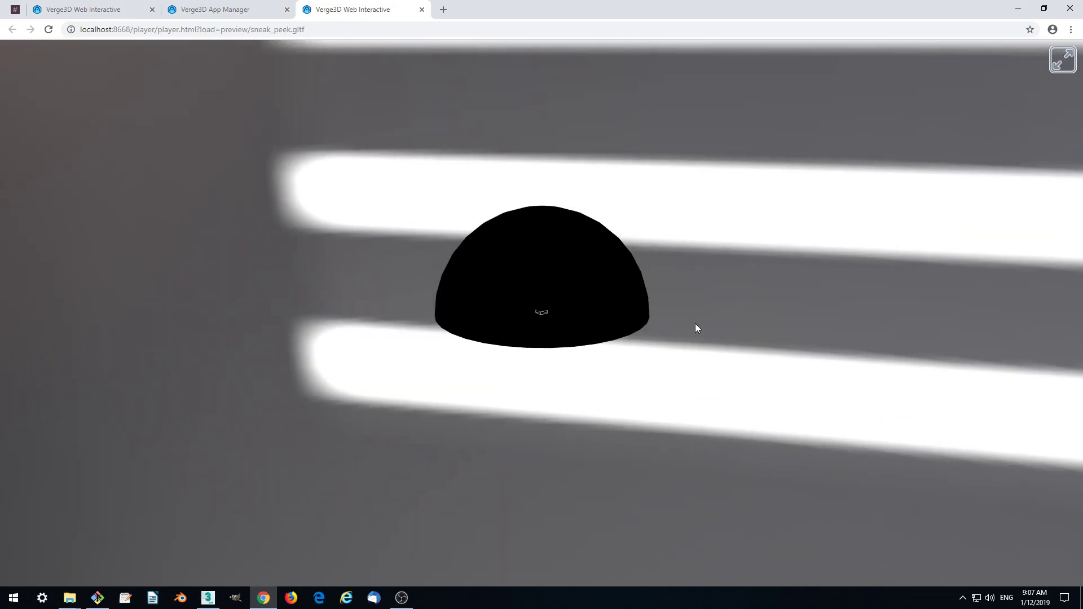
{"action": "left_click_drag", "start_coordinate": [698, 329], "coordinate": [551, 291]}
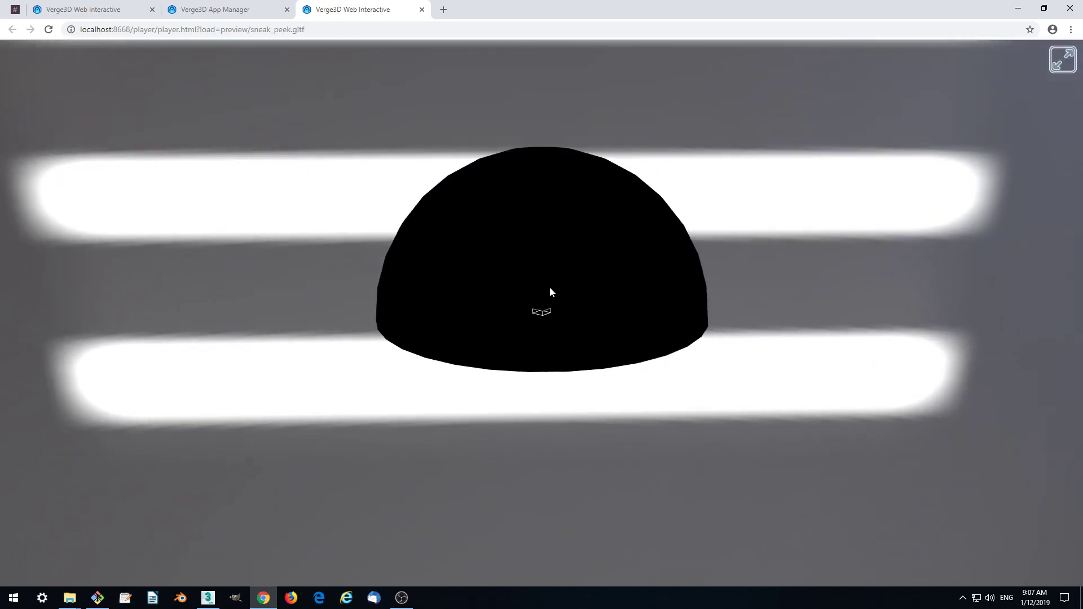
{"action": "scroll", "coordinate": [552, 291], "scroll_direction": "up", "scroll_amount": 10}
{"action": "left_click_drag", "start_coordinate": [680, 374], "coordinate": [544, 331]}
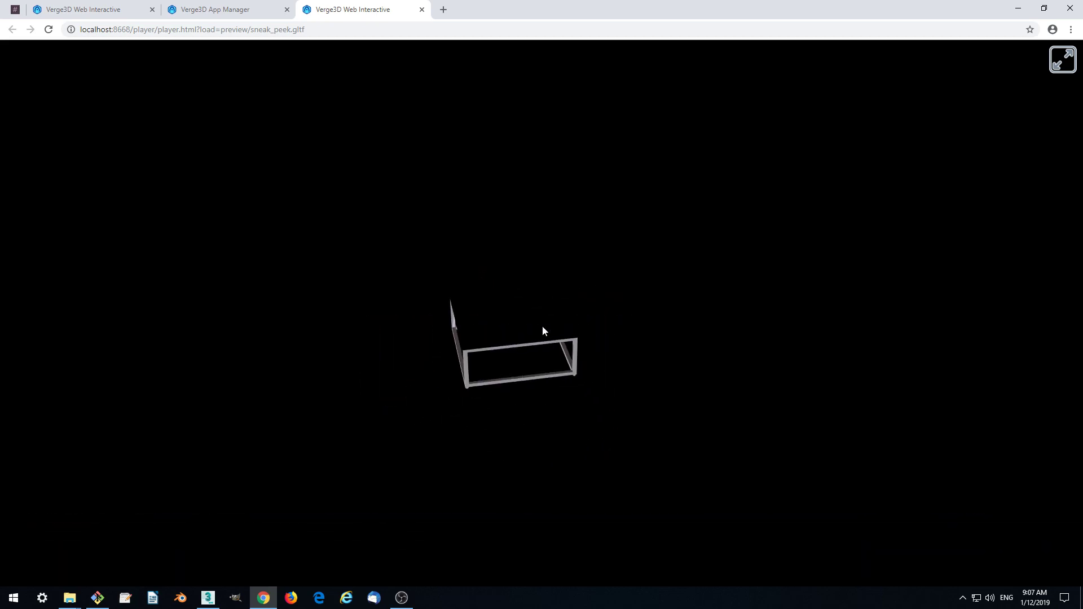
{"action": "scroll", "coordinate": [551, 355], "scroll_direction": "down", "scroll_amount": 10}
{"action": "left_click_drag", "start_coordinate": [573, 426], "coordinate": [402, 314]}
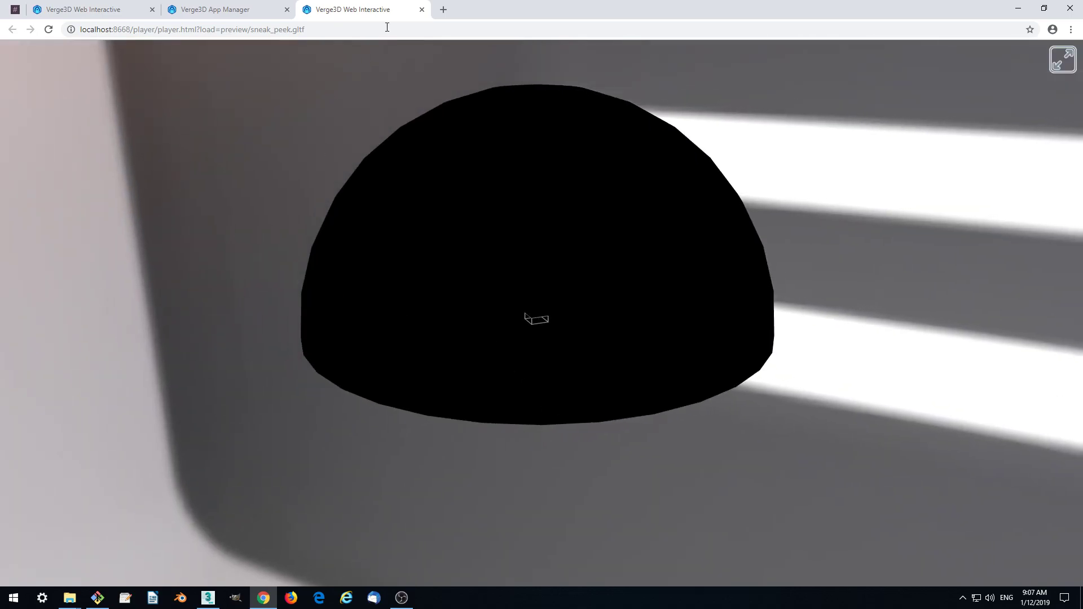
{"action": "left_click", "coordinate": [423, 10]}
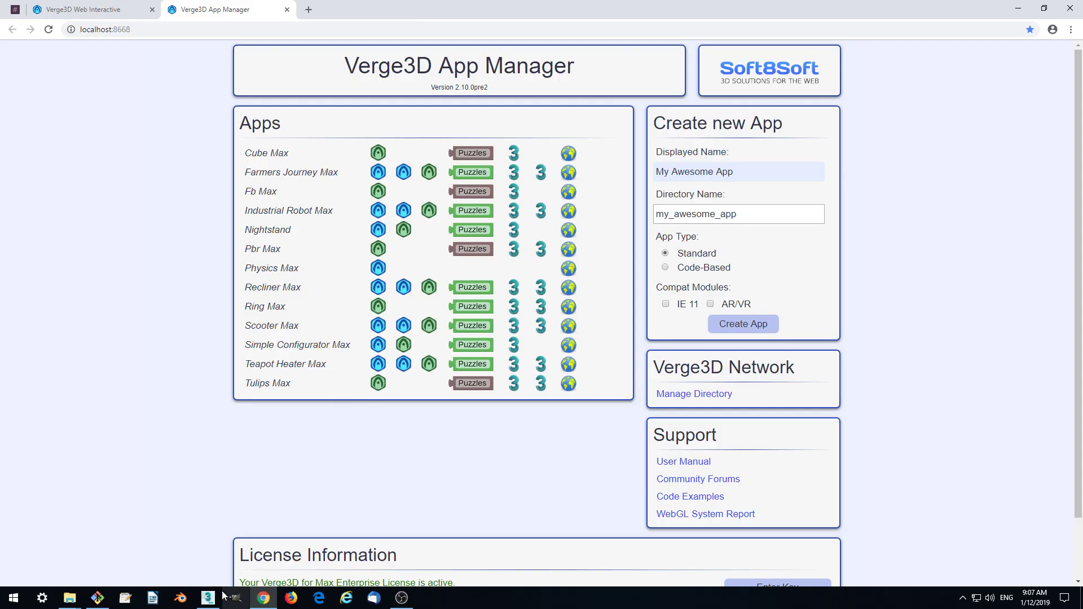
{"action": "left_click", "coordinate": [209, 597]}
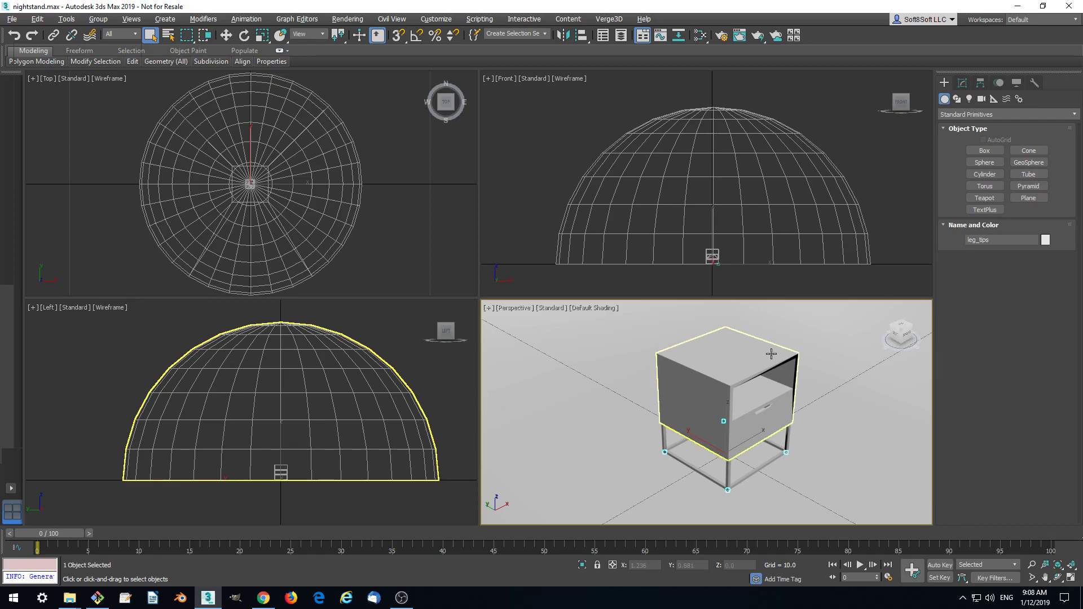
- Select the nightstand body, reopen the Slate Material Editor, collapse the chrome node and add a new Physical Material to the view
{"action": "left_click", "coordinate": [704, 375]}
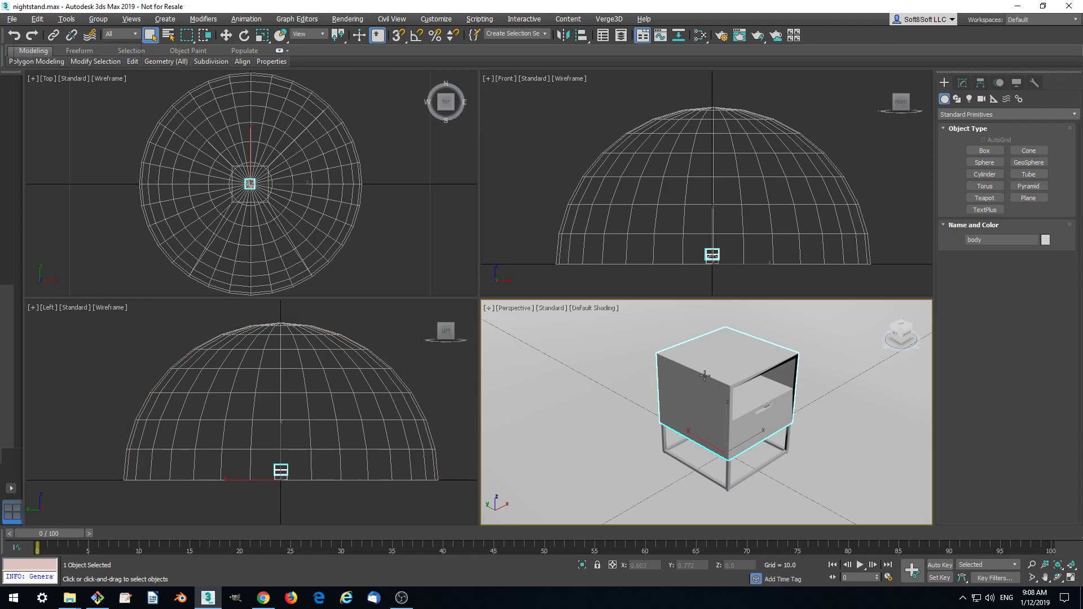
{"action": "left_click", "coordinate": [700, 35]}
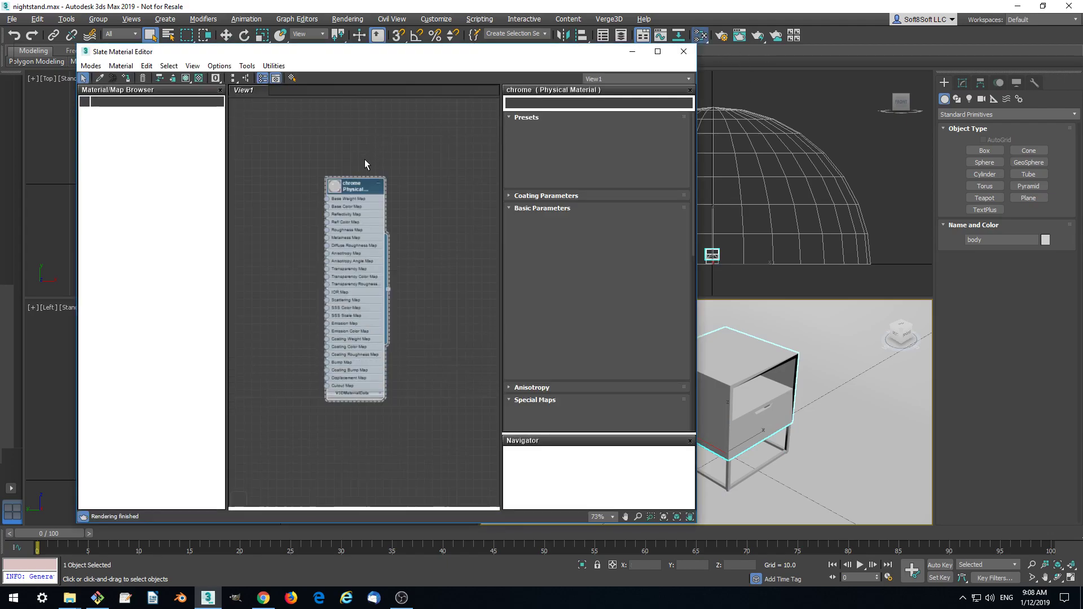
{"action": "left_click", "coordinate": [377, 183]}
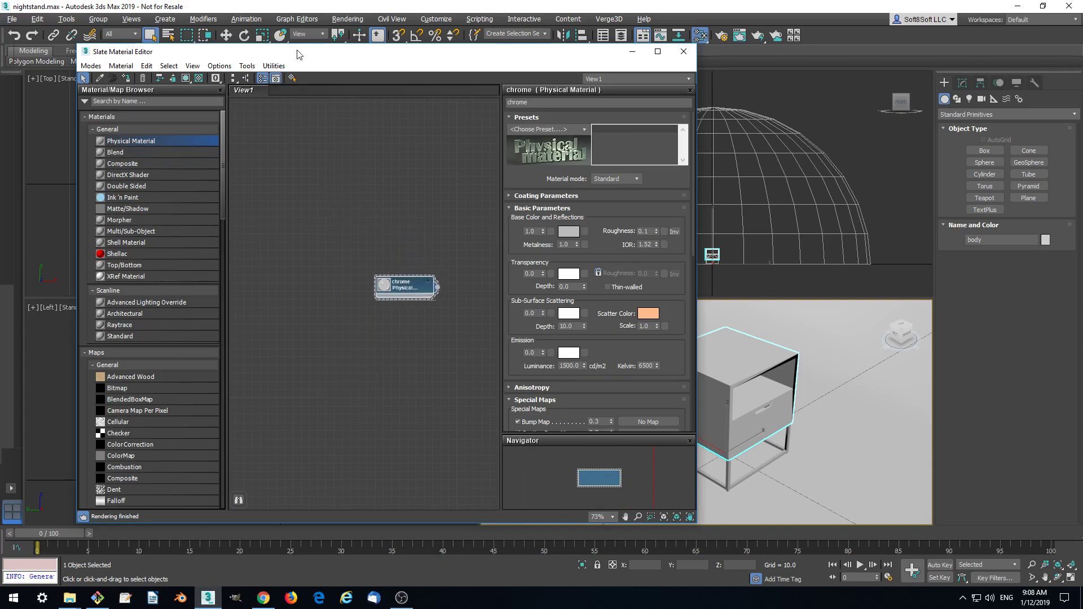
{"action": "left_click_drag", "start_coordinate": [297, 54], "coordinate": [370, 57]}
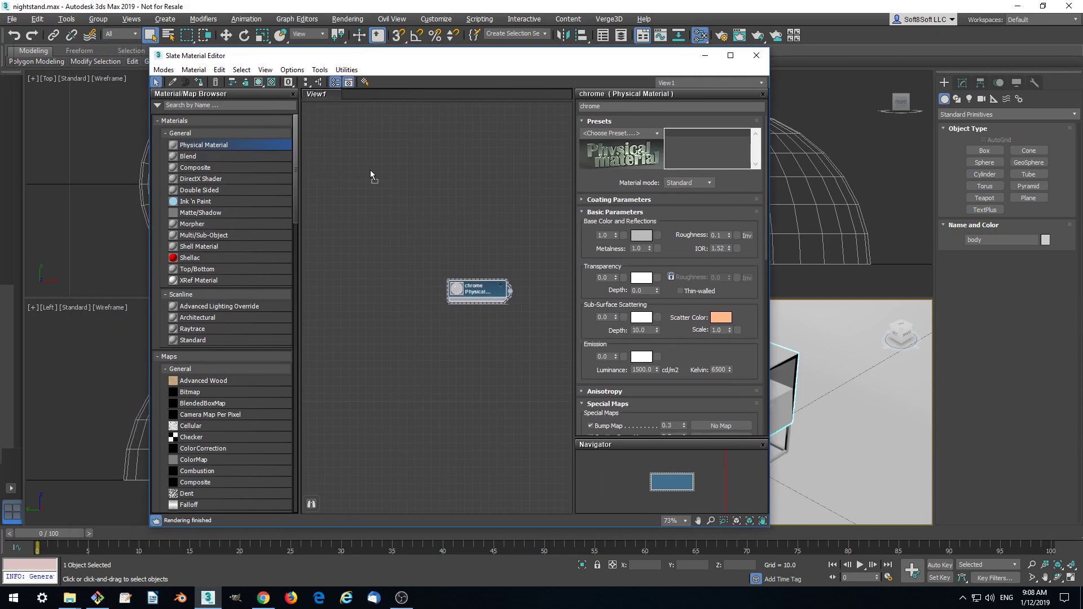
{"action": "left_click_drag", "start_coordinate": [371, 171], "coordinate": [371, 171]}
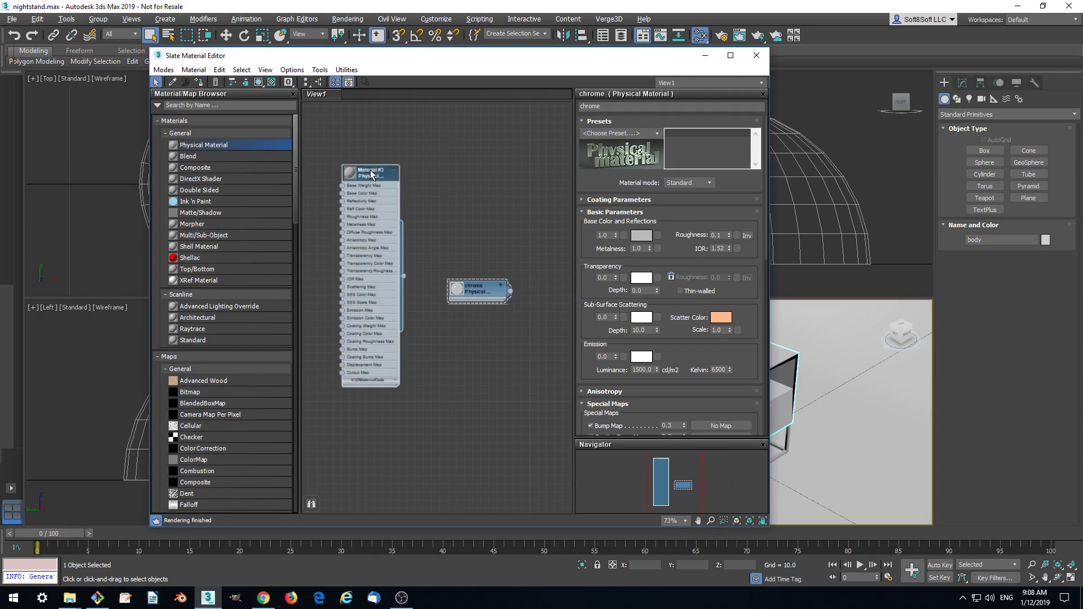
{"action": "left_click_drag", "start_coordinate": [523, 74], "coordinate": [415, 62]}
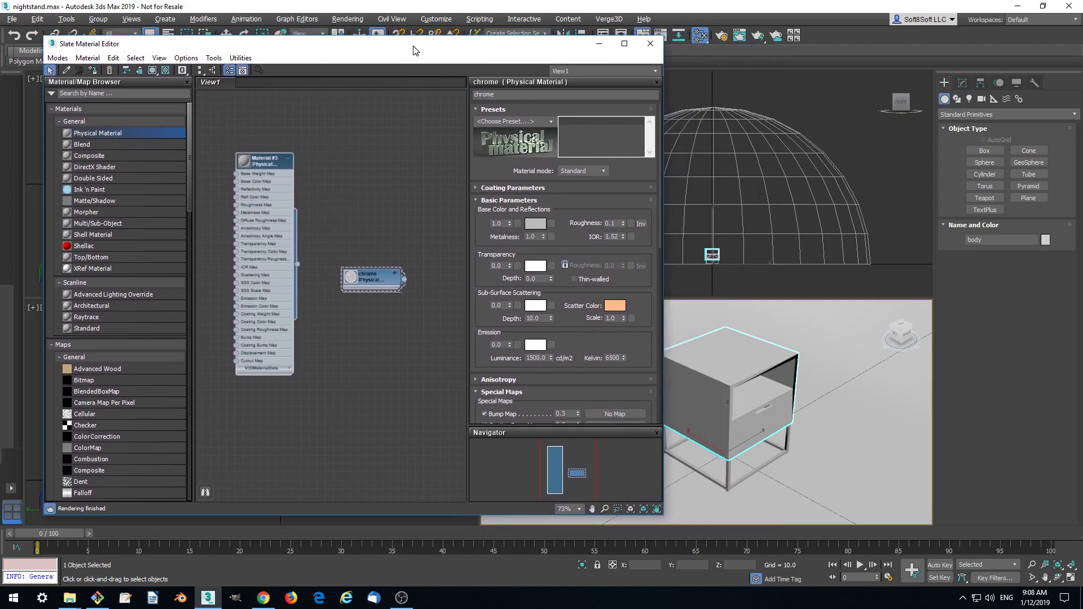
- Select the drawer and rename the new Physical Material as wood1
{"action": "left_click", "coordinate": [94, 72]}
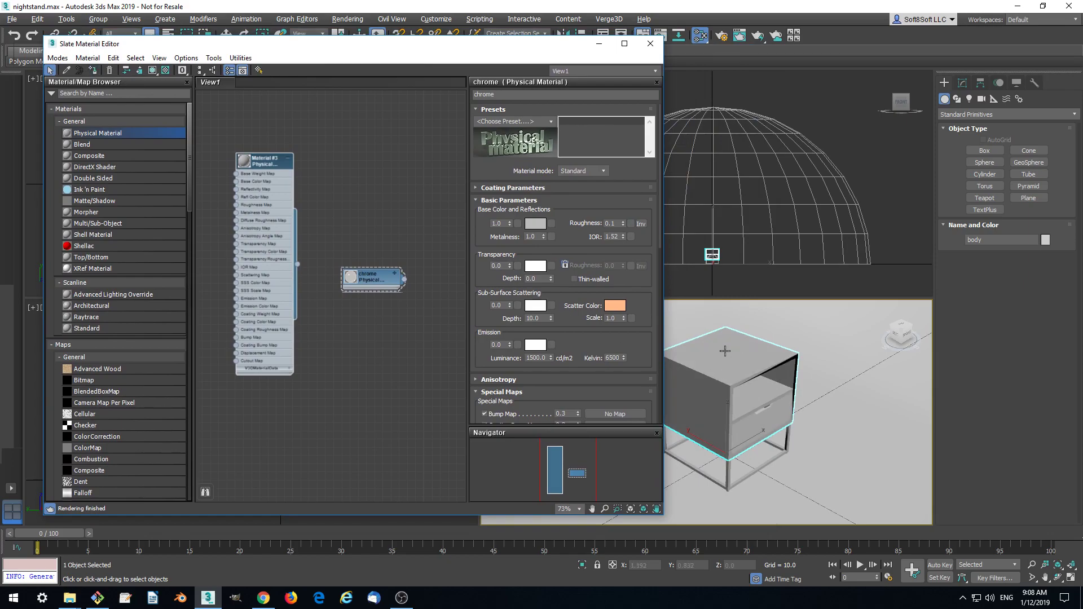
{"action": "left_click", "coordinate": [776, 393]}
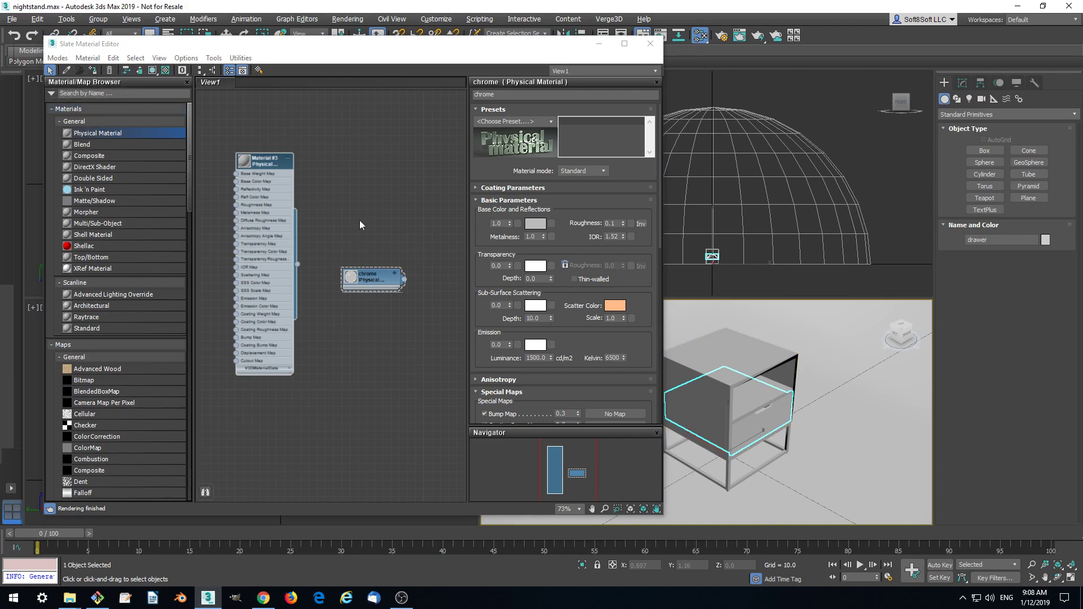
{"action": "double_click", "coordinate": [265, 160]}
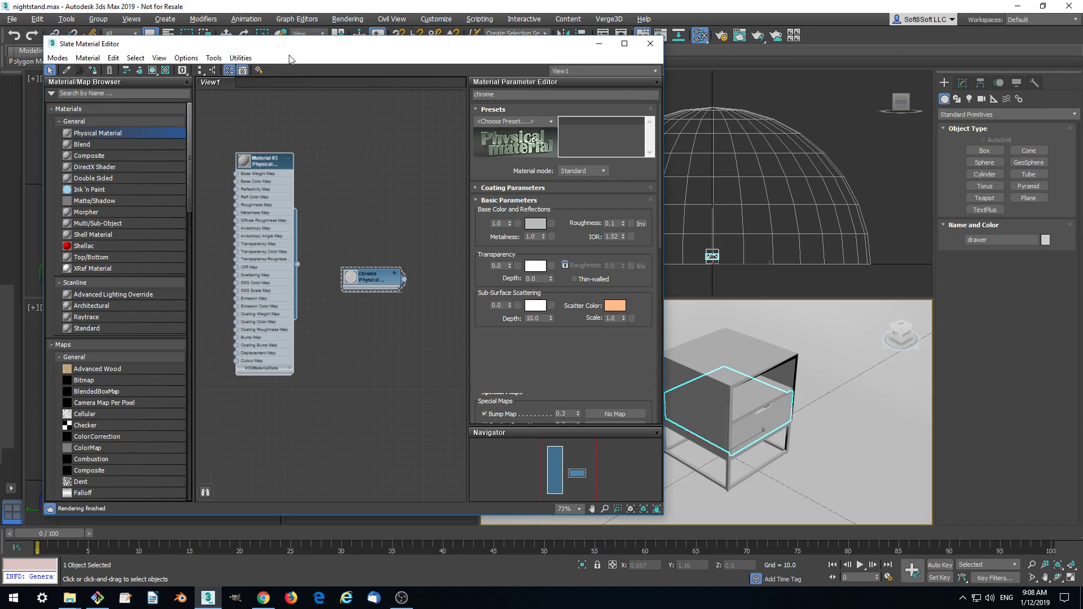
{"action": "scroll", "coordinate": [297, 168], "scroll_direction": "up", "scroll_amount": 2}
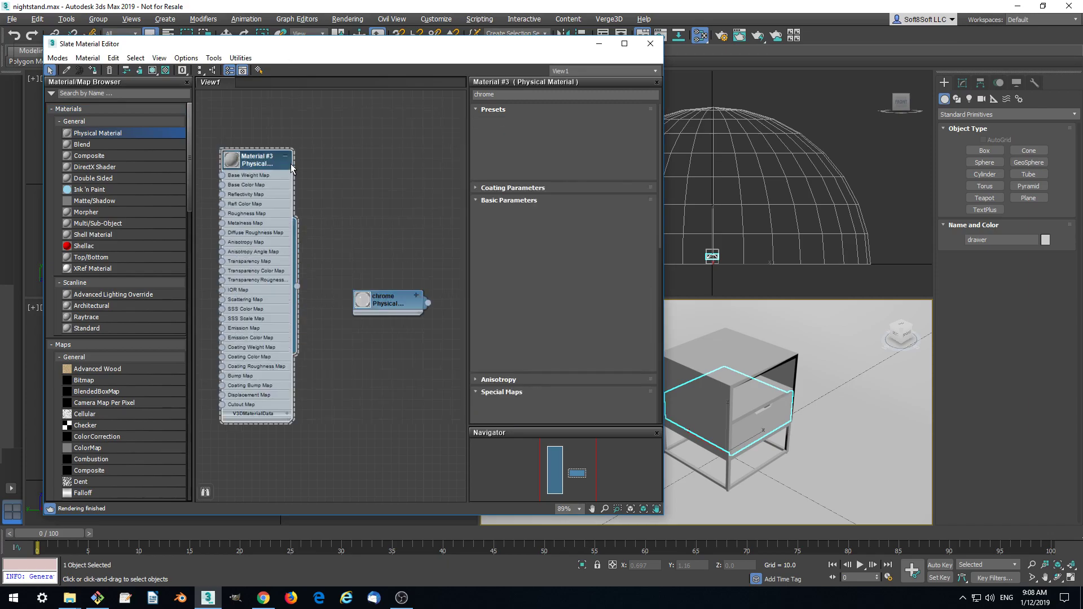
{"action": "double_click", "coordinate": [517, 95]}
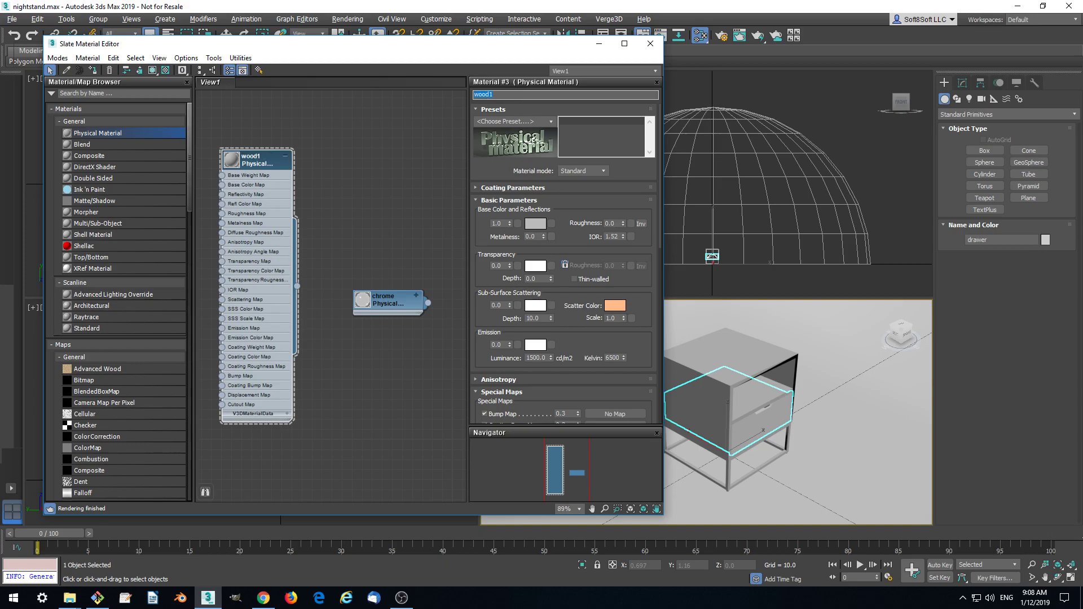
- Assign the wood1 material to the nightstand's drawer and body, and rearrange the wood1 and chrome nodes in the view
{"action": "left_click", "coordinate": [259, 157]}
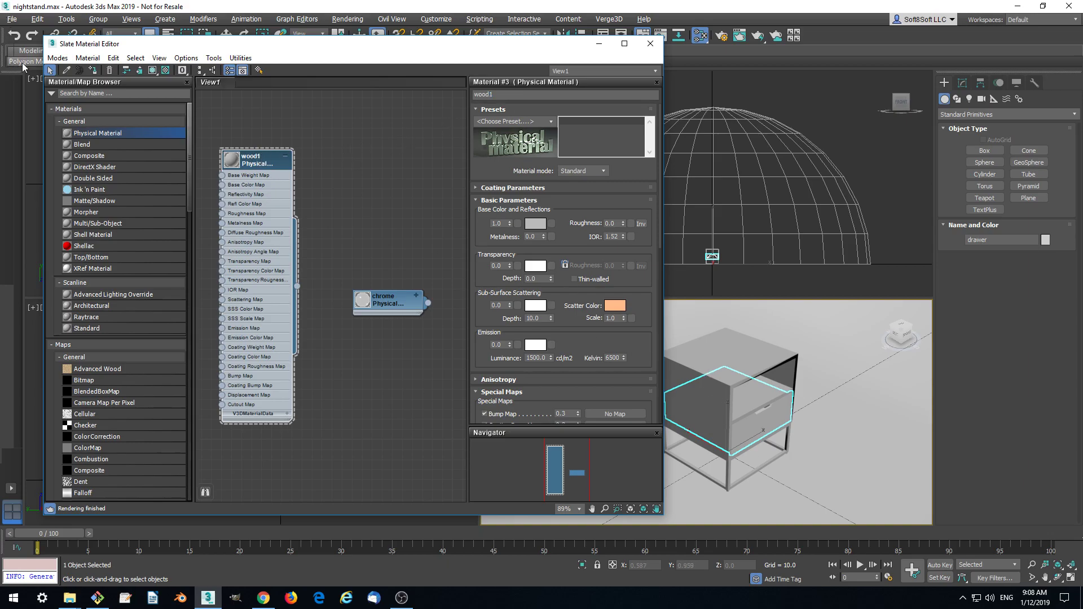
{"action": "left_click_drag", "start_coordinate": [140, 48], "coordinate": [158, 46]}
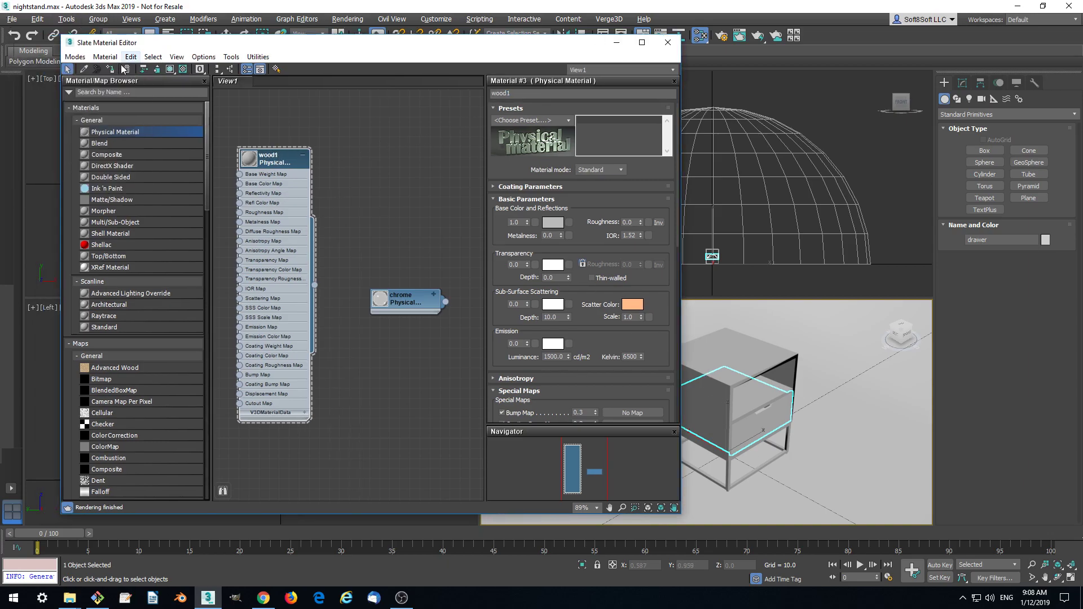
{"action": "left_click", "coordinate": [747, 362]}
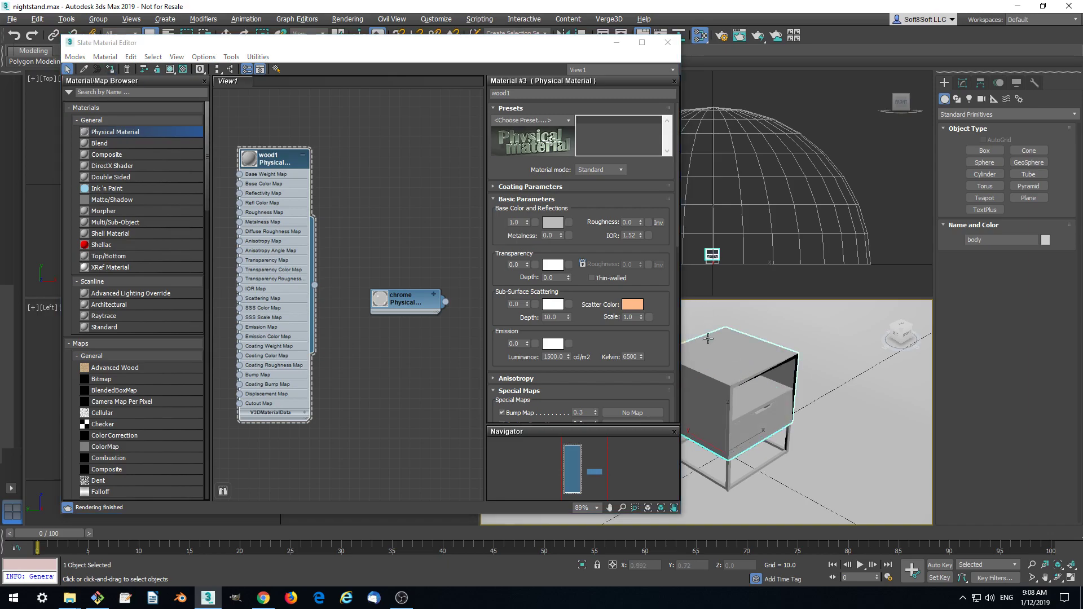
{"action": "left_click", "coordinate": [112, 71]}
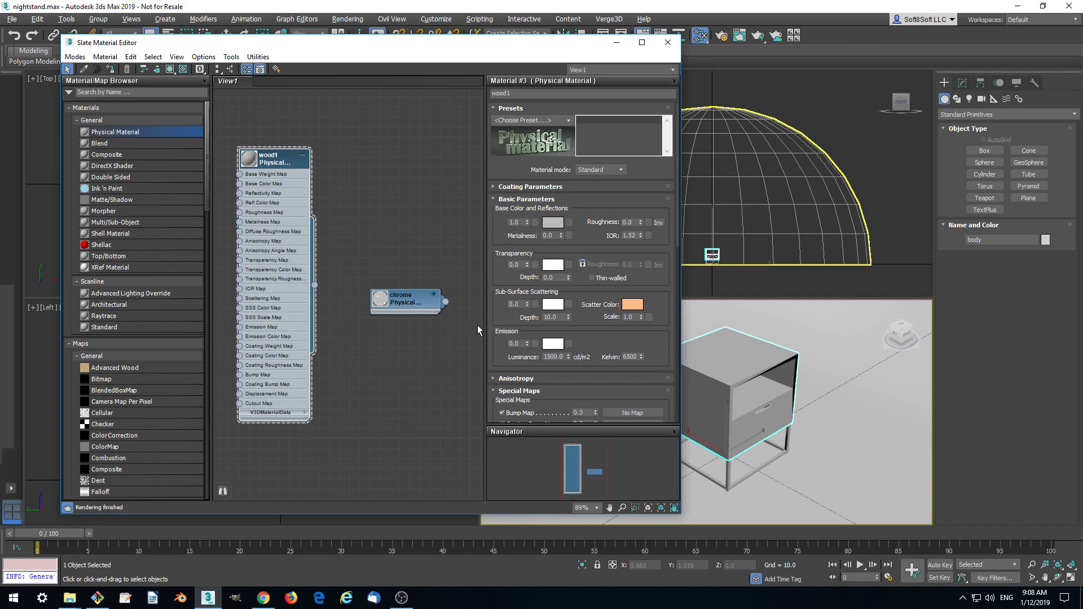
{"action": "left_click_drag", "start_coordinate": [287, 162], "coordinate": [348, 172]}
{"action": "left_click_drag", "start_coordinate": [410, 307], "coordinate": [455, 304]}
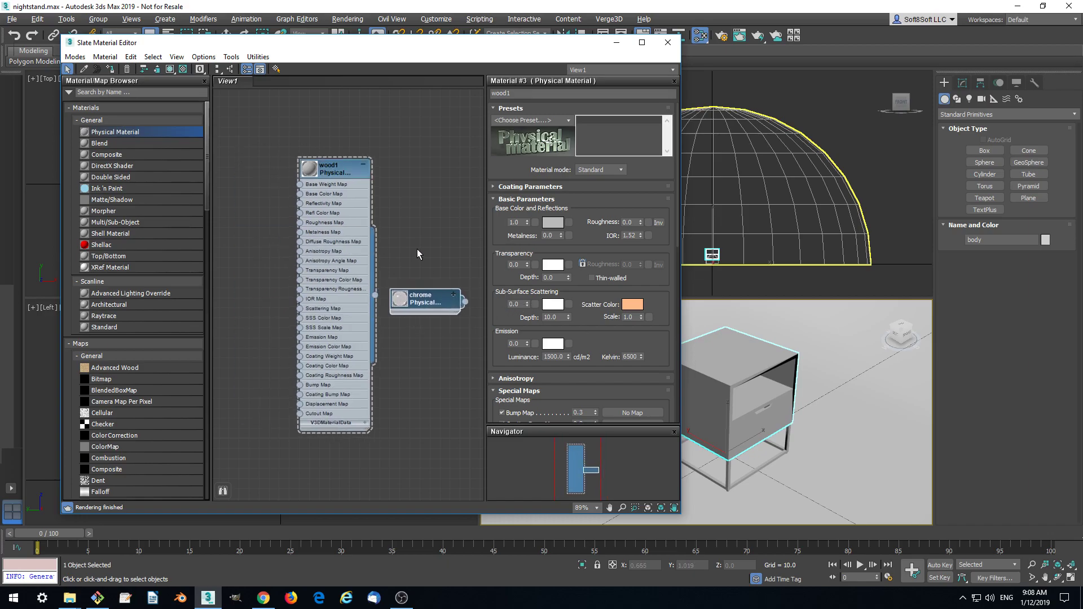
- Switch to File Explorer and open the starter_files folder inside the user's home folder on drive C:
{"action": "left_click", "coordinate": [70, 598]}
{"action": "left_click", "coordinate": [47, 535]}
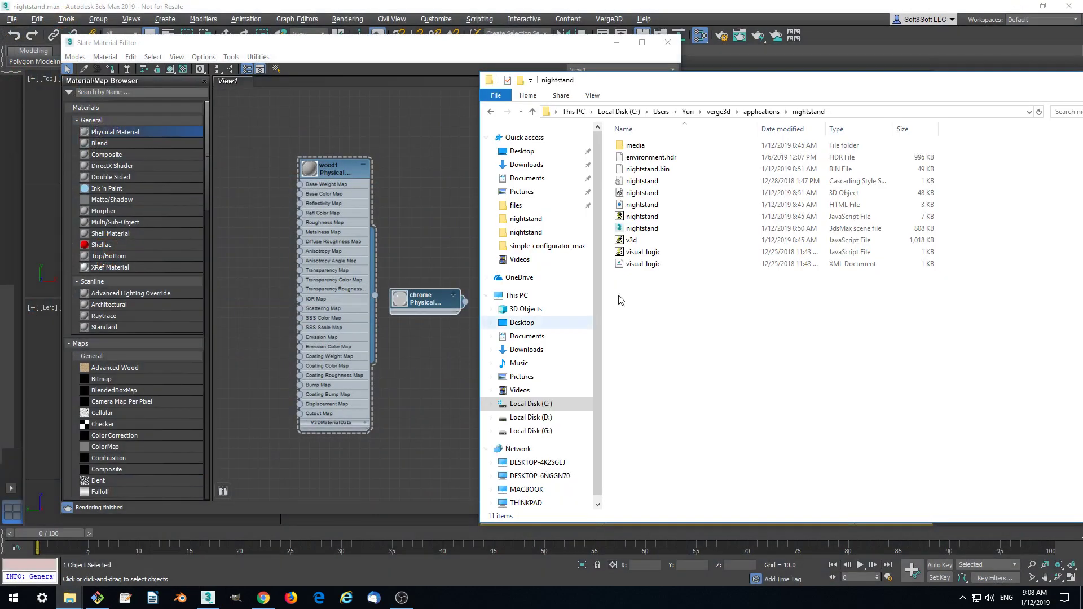
{"action": "left_click", "coordinate": [541, 404]}
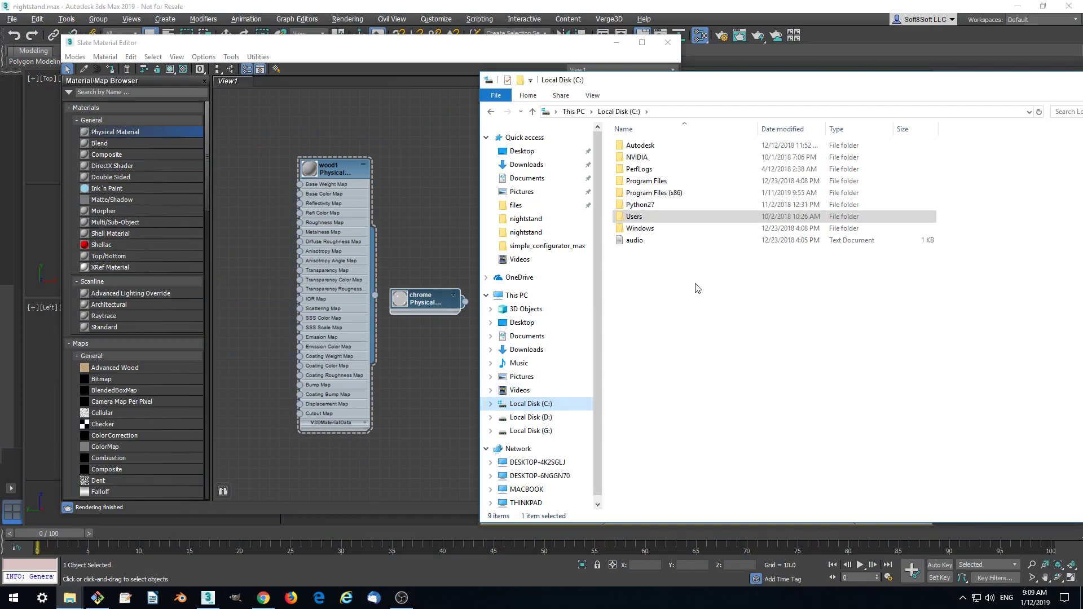
{"action": "double_click", "coordinate": [645, 220]}
{"action": "left_click", "coordinate": [644, 159]}
{"action": "double_click", "coordinate": [644, 160]}
{"action": "scroll", "coordinate": [696, 322], "scroll_direction": "down", "scroll_amount": 1}
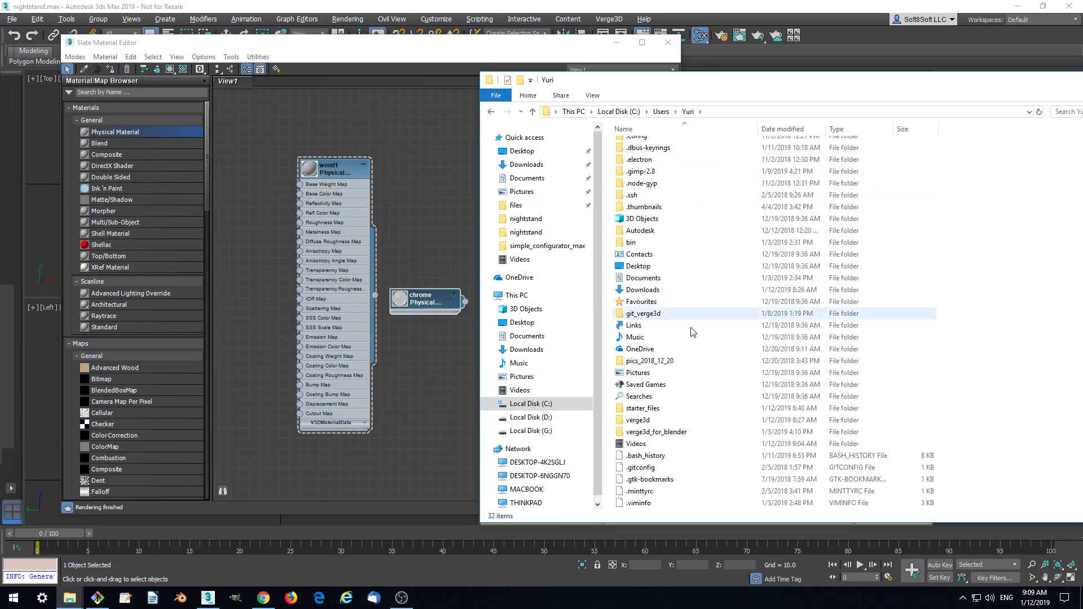
{"action": "left_click", "coordinate": [654, 414]}
{"action": "double_click", "coordinate": [653, 414]}
- Copy the three images wood_basecolor_1, wood_basecolor_2 and wood_basecolor_3
{"action": "left_click_drag", "start_coordinate": [972, 204], "coordinate": [757, 144]}
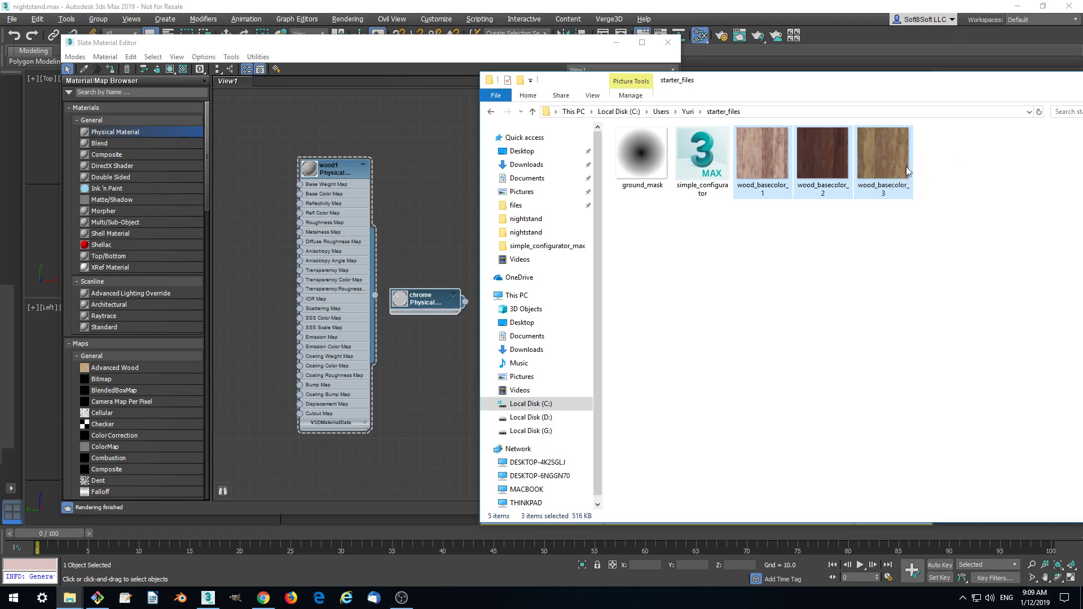
{"action": "right_click", "coordinate": [871, 139]}
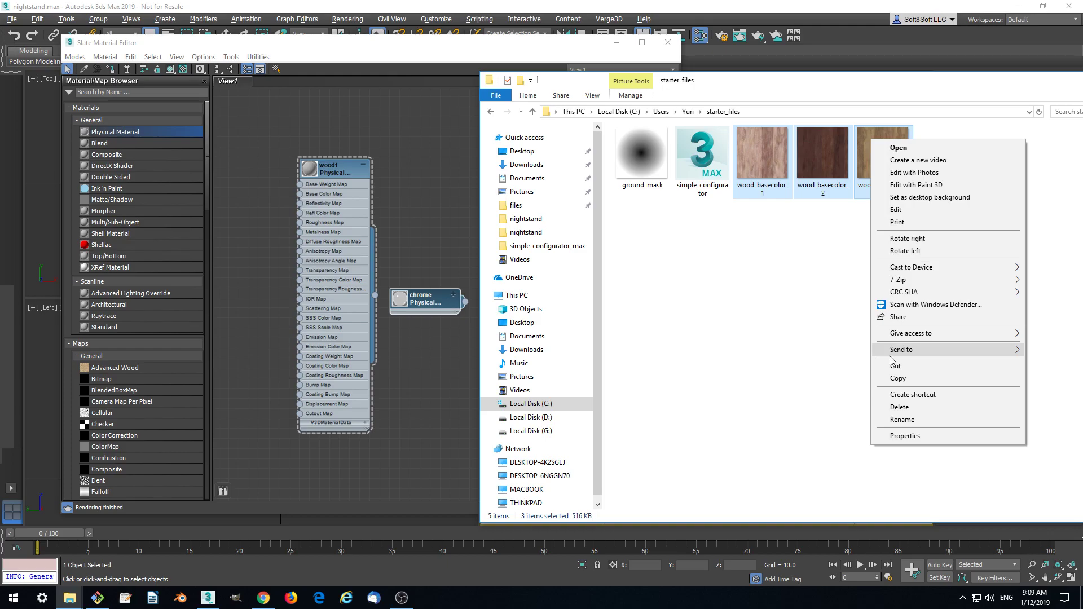
{"action": "left_click", "coordinate": [910, 382]}
- Paste the three wood images into the verge3d\applications\nightstand folder and return to 3ds Max
{"action": "left_click", "coordinate": [688, 112]}
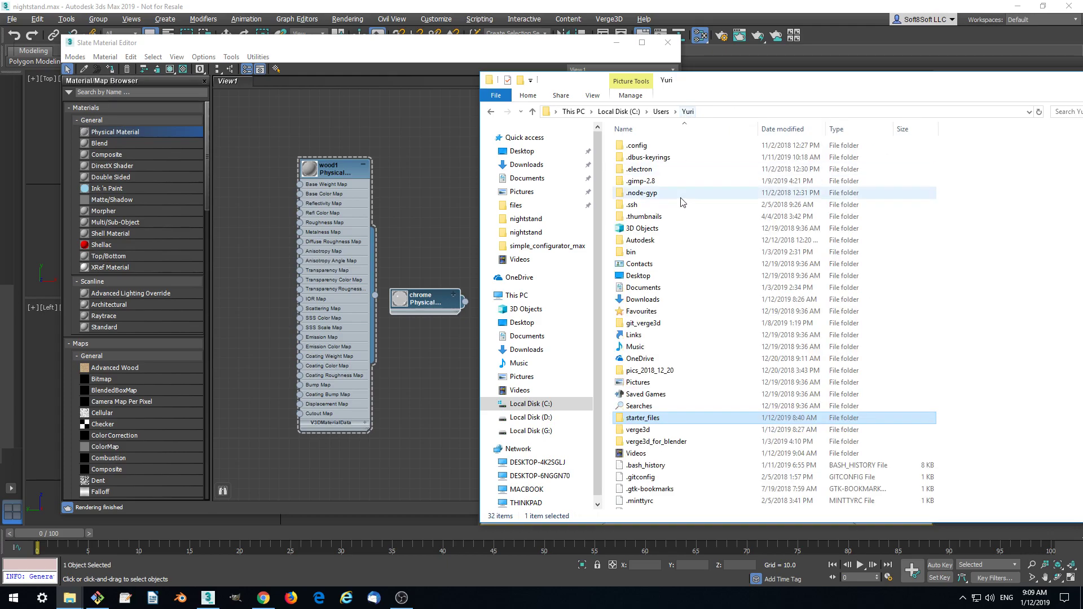
{"action": "double_click", "coordinate": [638, 429]}
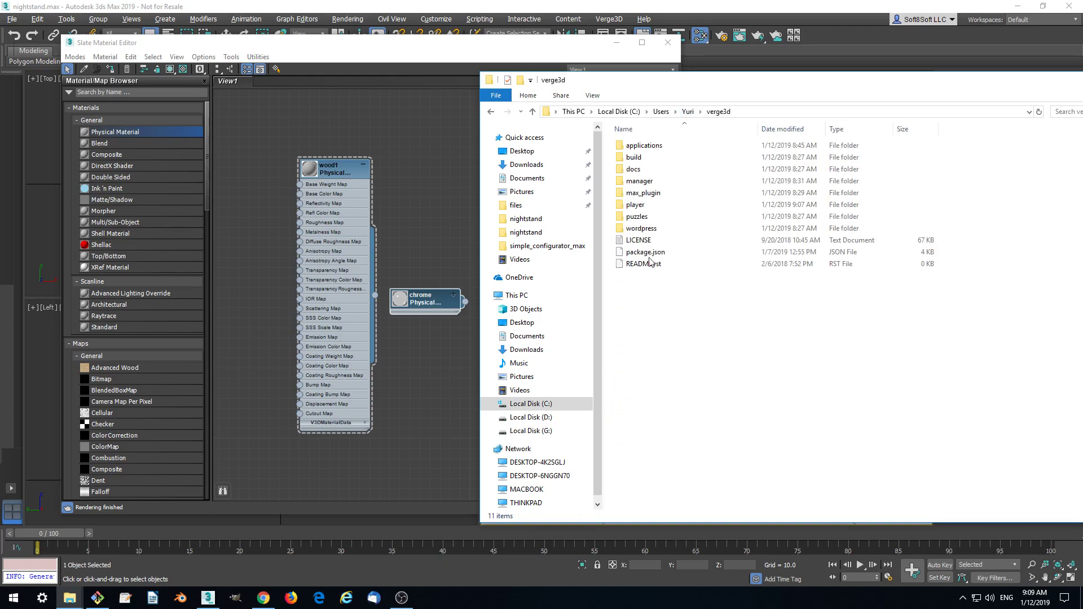
{"action": "double_click", "coordinate": [648, 145]}
{"action": "double_click", "coordinate": [643, 193]}
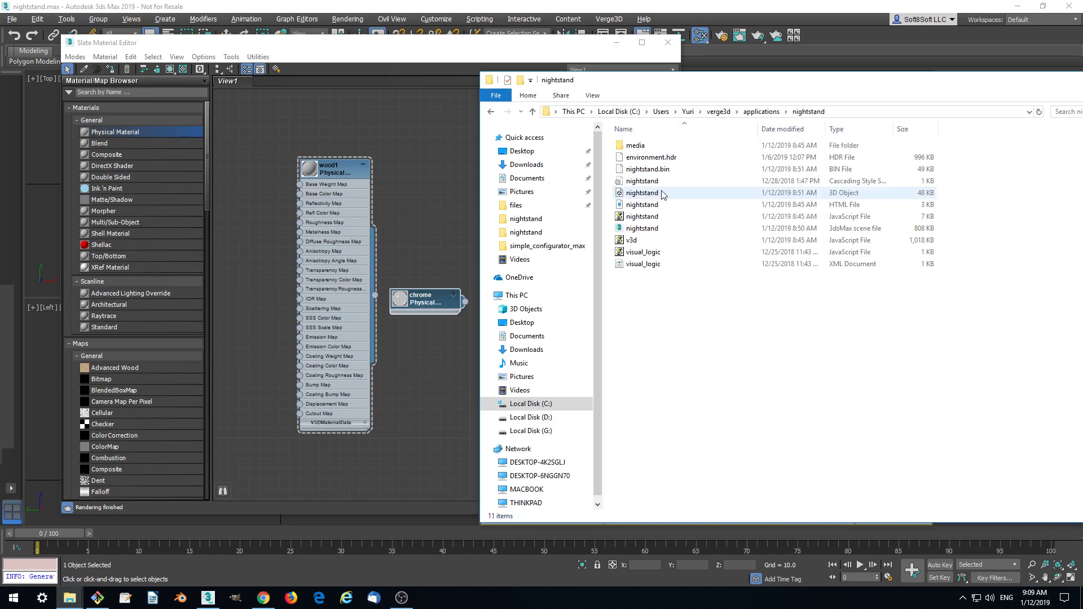
{"action": "right_click", "coordinate": [671, 318]}
{"action": "left_click", "coordinate": [722, 391]}
{"action": "left_click", "coordinate": [712, 343]}
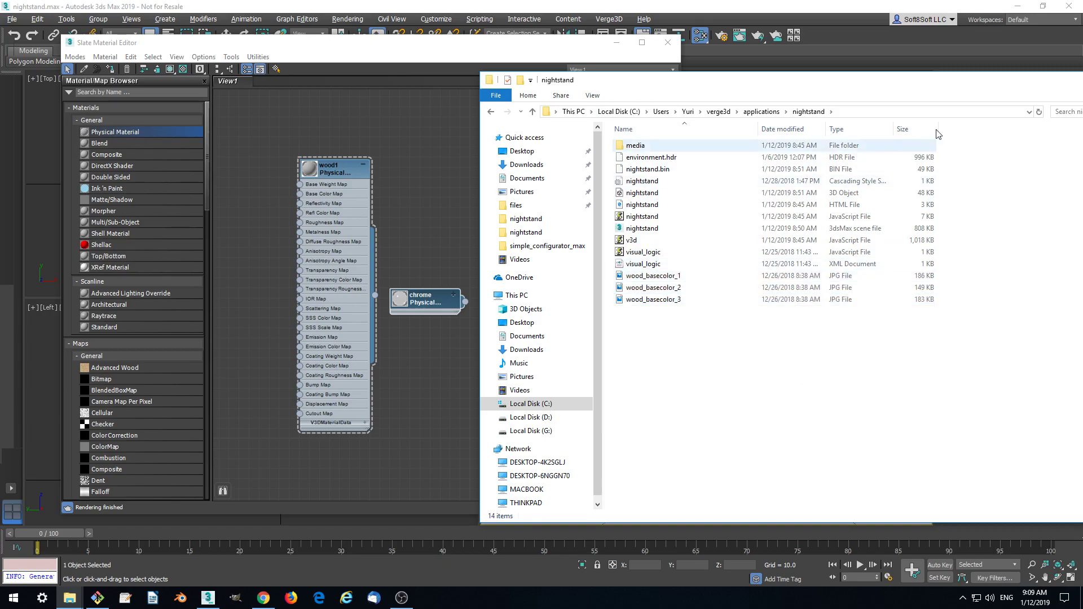
{"action": "left_click_drag", "start_coordinate": [988, 84], "coordinate": [877, 80]}
{"action": "left_click", "coordinate": [982, 75]}
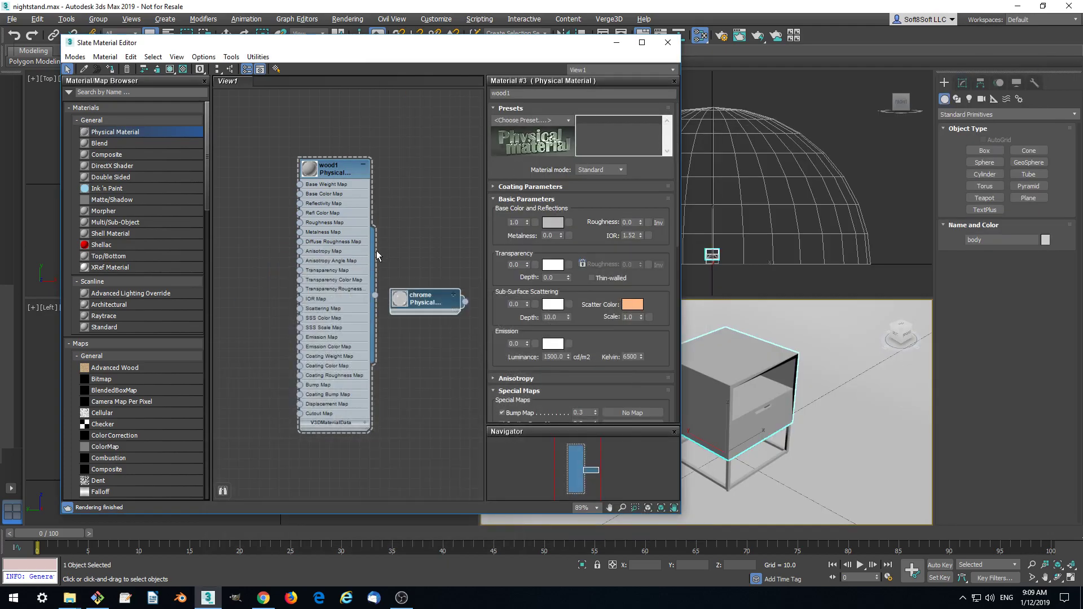
- Add a Bitmap map loading wood_basecolor_1 and connect it to the Base Color Map of the wood1 material
{"action": "middle_click_drag", "start_coordinate": [401, 191], "coordinate": [410, 211]}
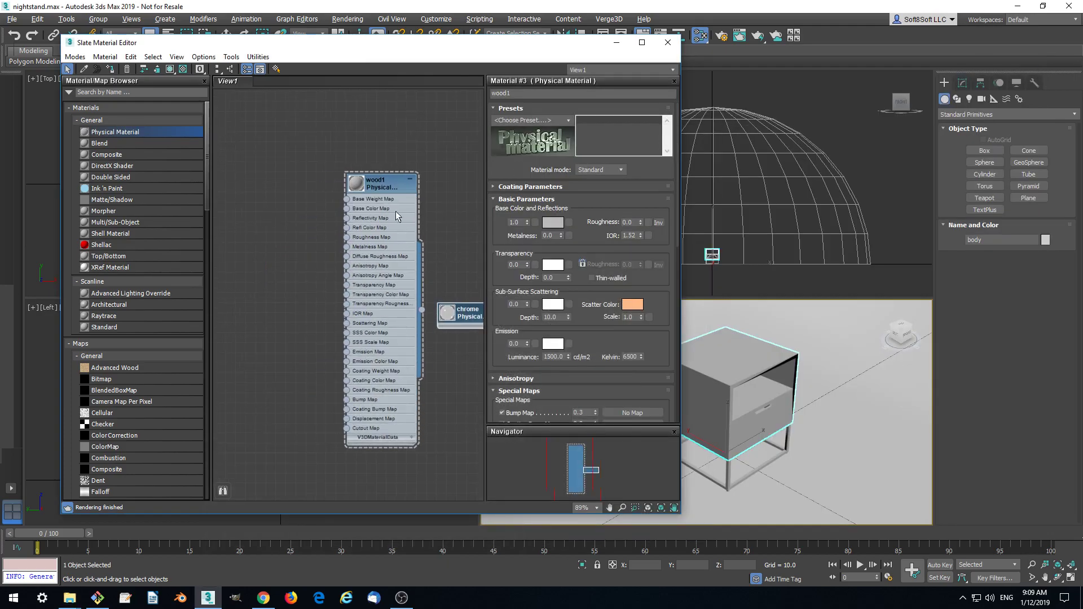
{"action": "scroll", "coordinate": [290, 196], "scroll_direction": "up", "scroll_amount": 1}
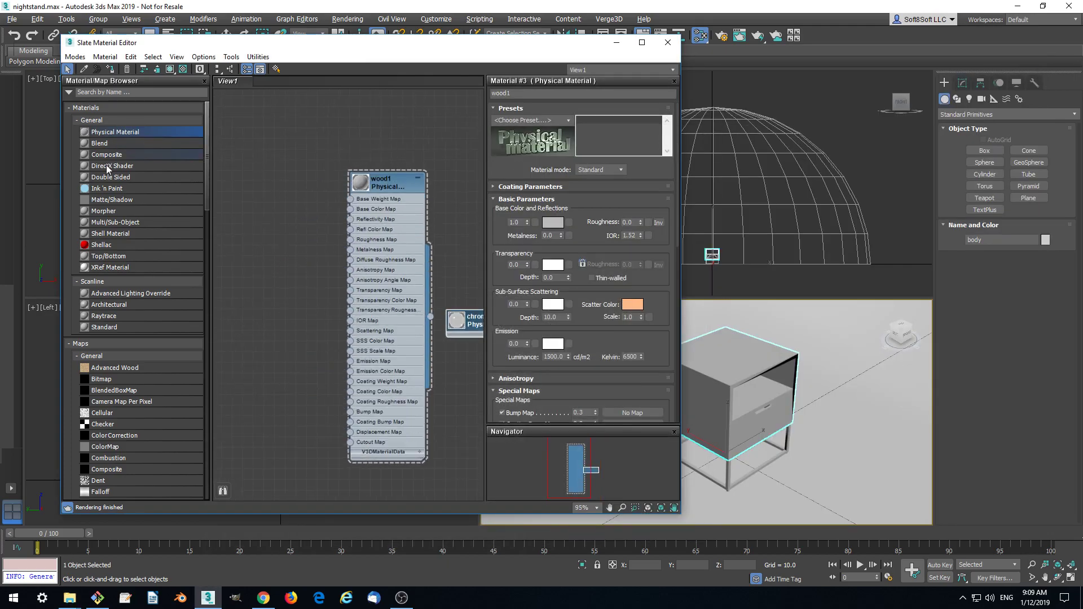
{"action": "left_click_drag", "start_coordinate": [105, 386], "coordinate": [264, 175]}
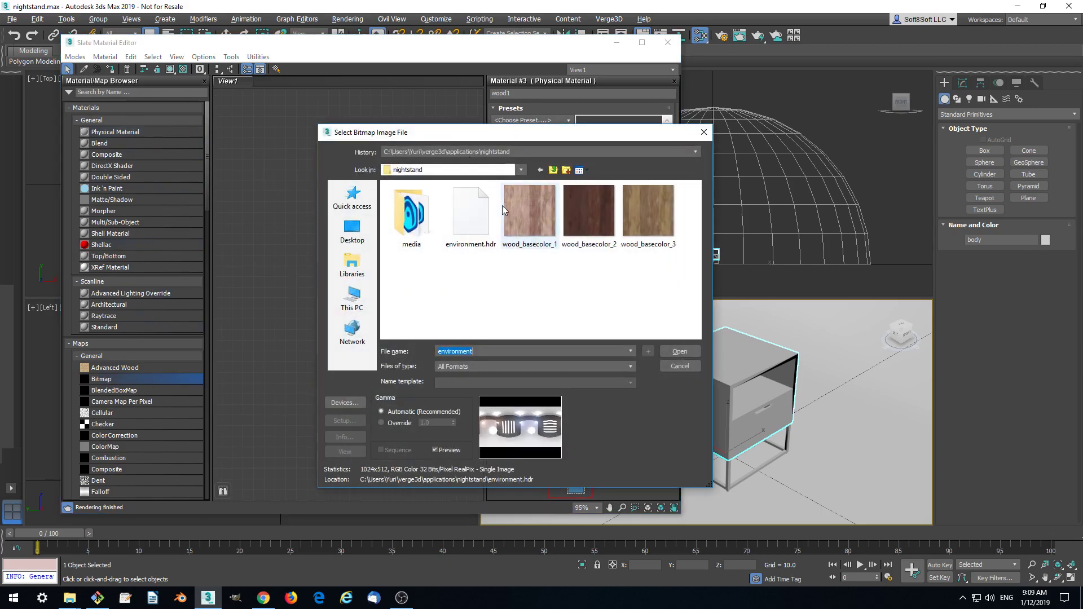
{"action": "left_click", "coordinate": [528, 209]}
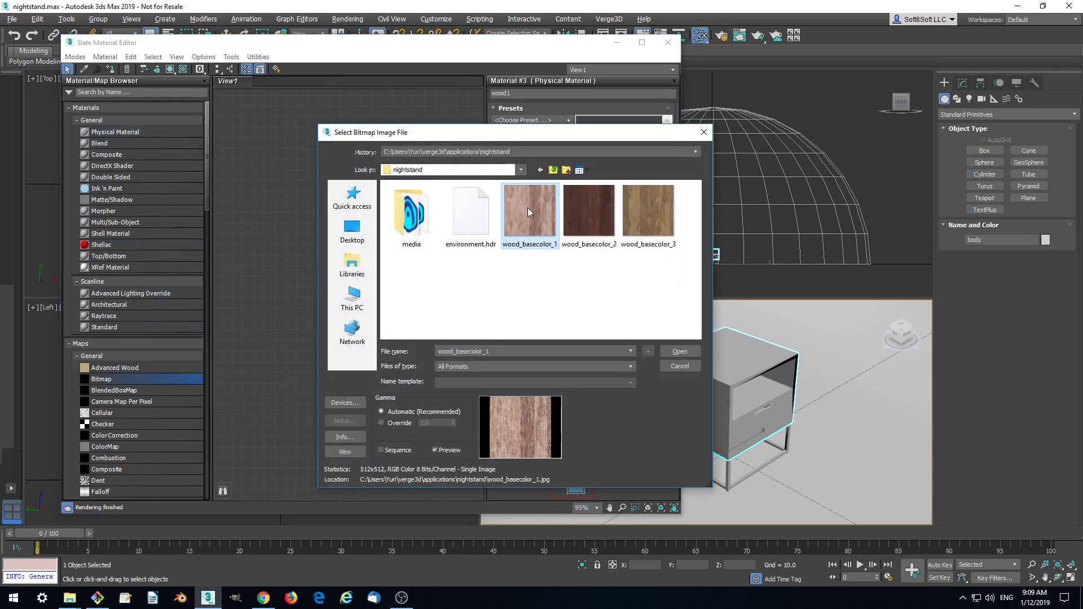
{"action": "left_click", "coordinate": [678, 352]}
{"action": "left_click_drag", "start_coordinate": [303, 174], "coordinate": [339, 209]}
{"action": "left_click_drag", "start_coordinate": [394, 171], "coordinate": [383, 150]}
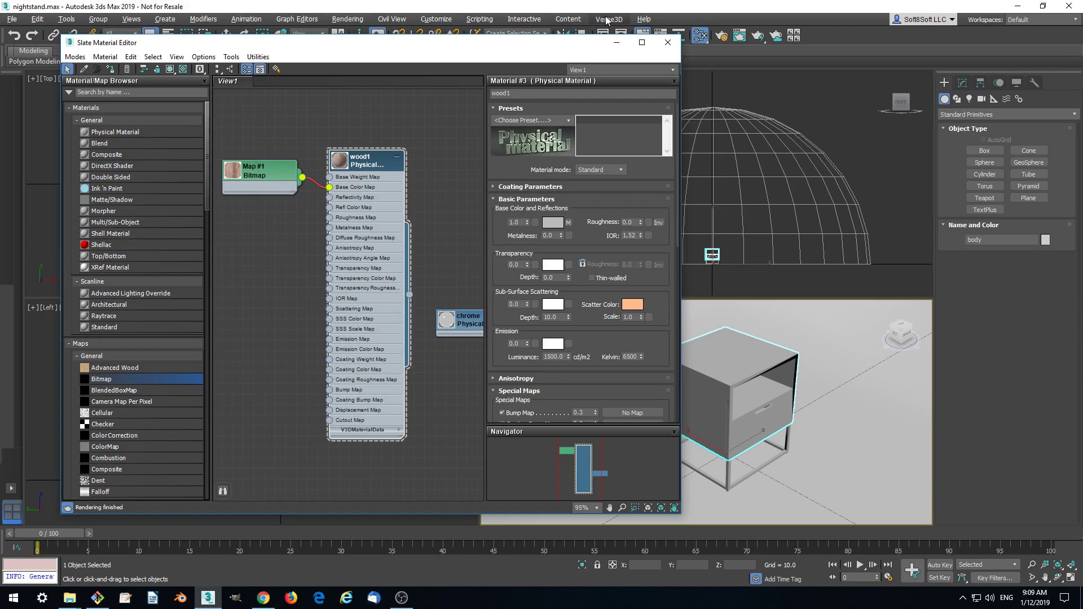
- Close the Slate Material Editor and display the Perspective viewport with Realistic Materials with Maps
{"action": "mouse_move", "coordinate": [546, 50]}
{"action": "left_mouse_down"}
{"action": "mouse_move", "coordinate": [438, 42]}
{"action": "mouse_move", "coordinate": [540, 46]}
{"action": "left_mouse_up"}
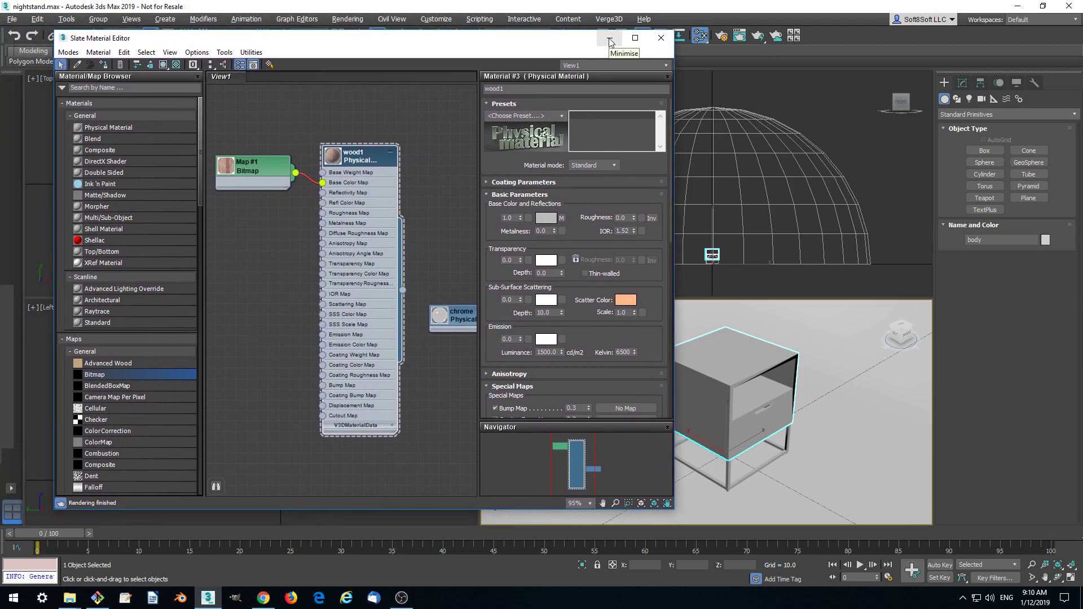
{"action": "left_click", "coordinate": [661, 38]}
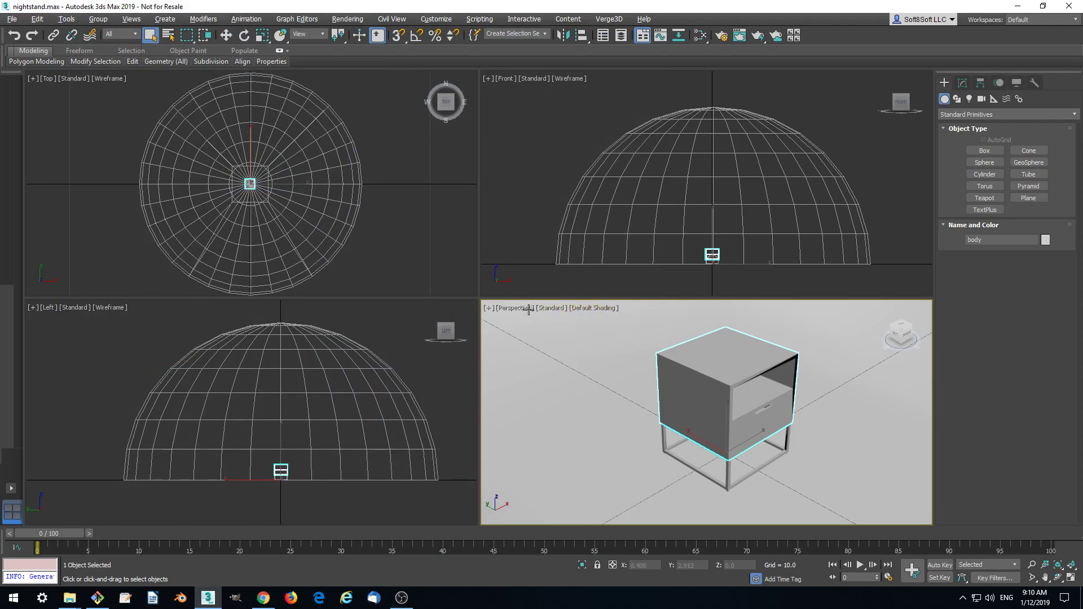
{"action": "left_click", "coordinate": [584, 308]}
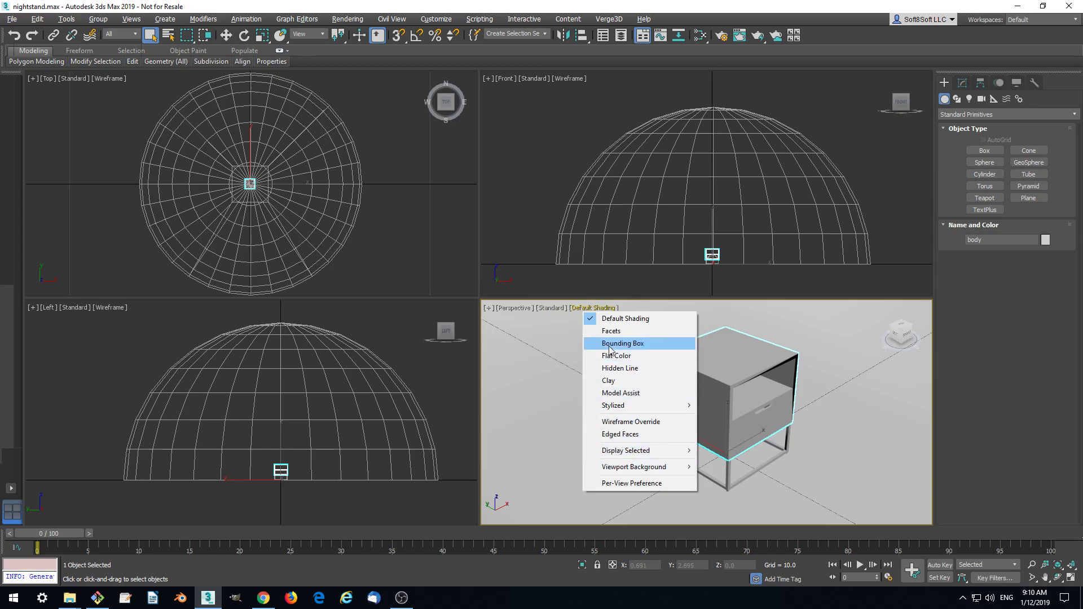
{"action": "left_click", "coordinate": [558, 308]}
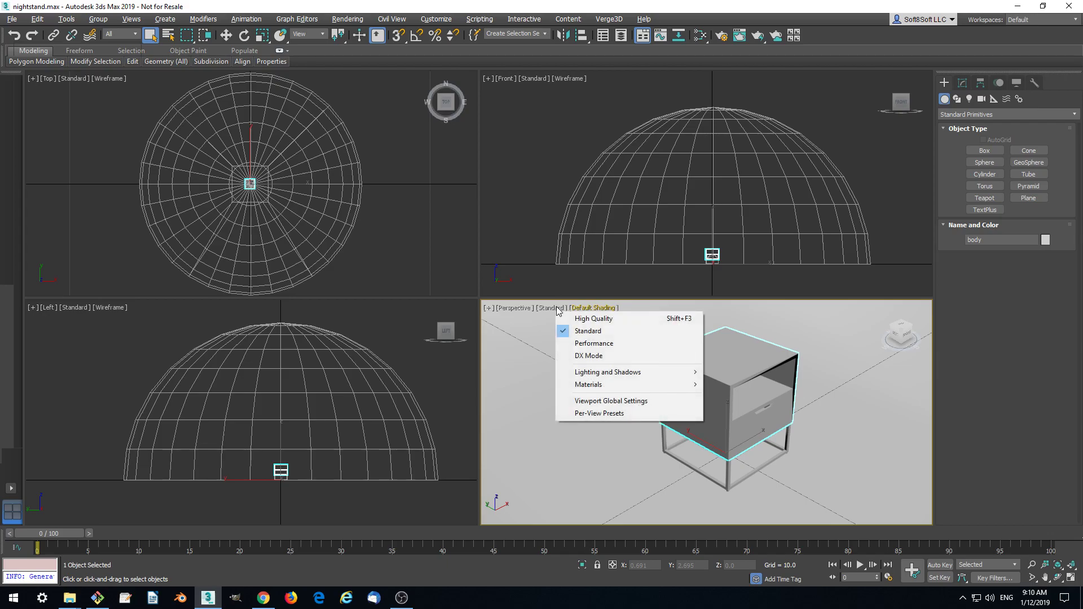
{"action": "mouse_move", "coordinate": [599, 389]}
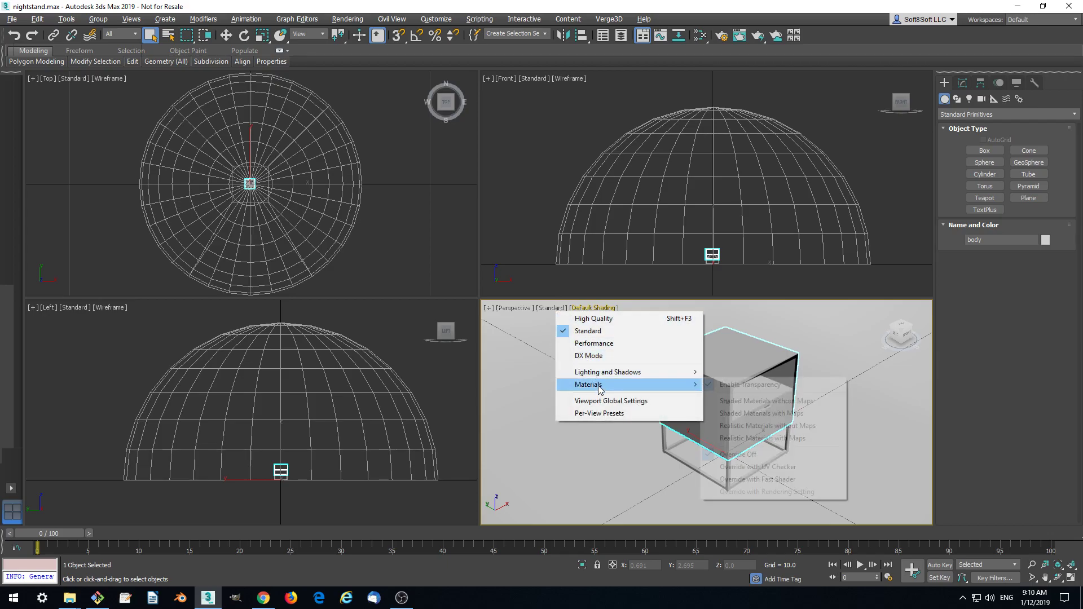
{"action": "left_click", "coordinate": [819, 439]}
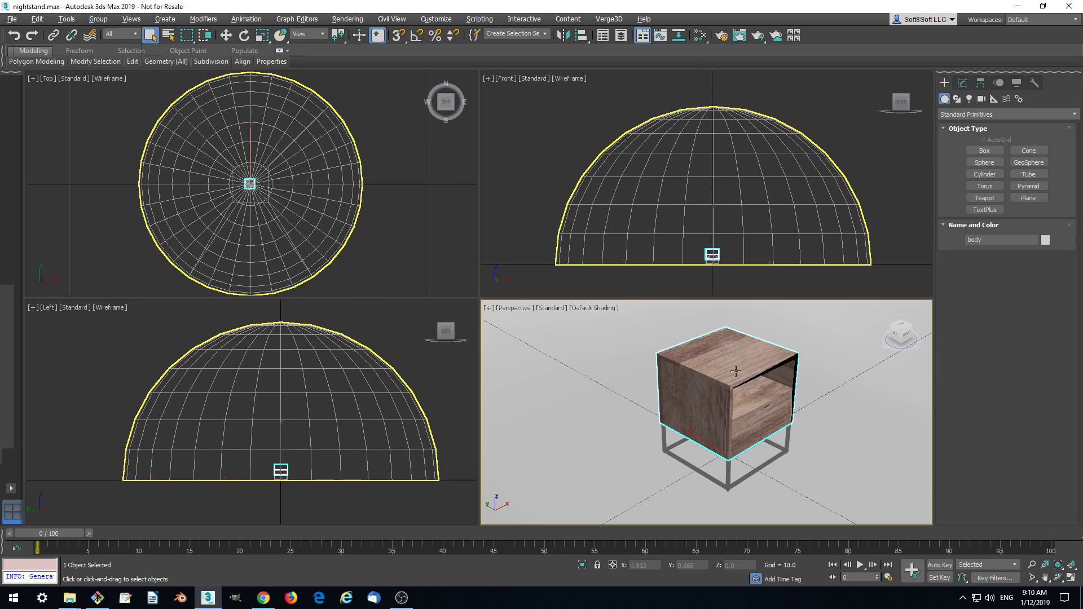
- Examine the wood texture on the nightstand's body and drawer in the Perspective viewport, near and far
{"action": "scroll", "coordinate": [772, 387], "scroll_direction": "up", "scroll_amount": 5}
{"action": "scroll", "coordinate": [772, 386], "scroll_direction": "down", "scroll_amount": 3}
{"action": "scroll", "coordinate": [722, 338], "scroll_direction": "down", "scroll_amount": 2}
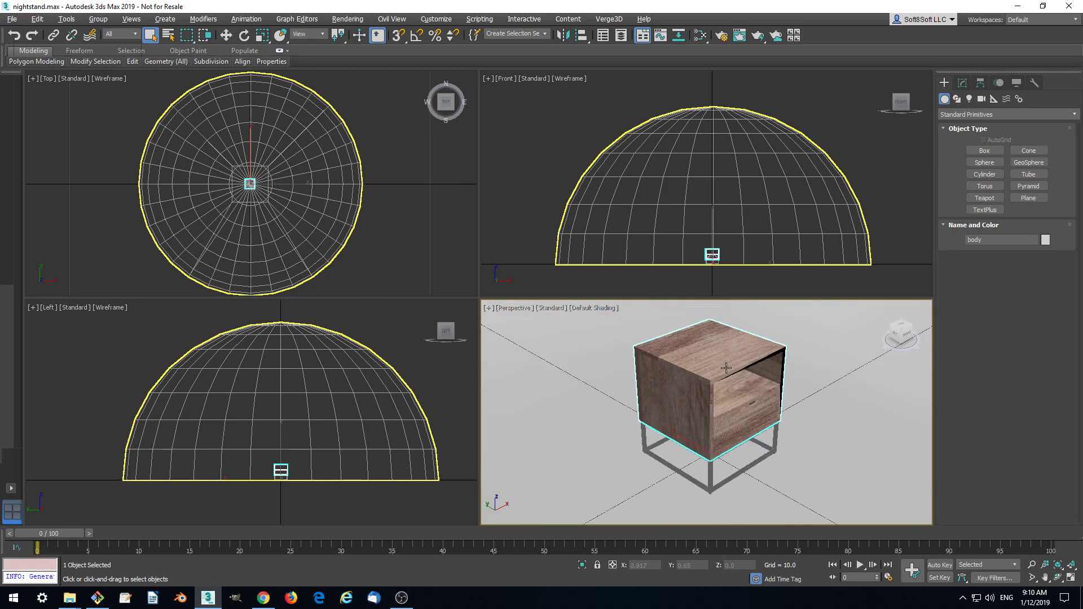
{"action": "scroll", "coordinate": [723, 348], "scroll_direction": "up", "scroll_amount": 3}
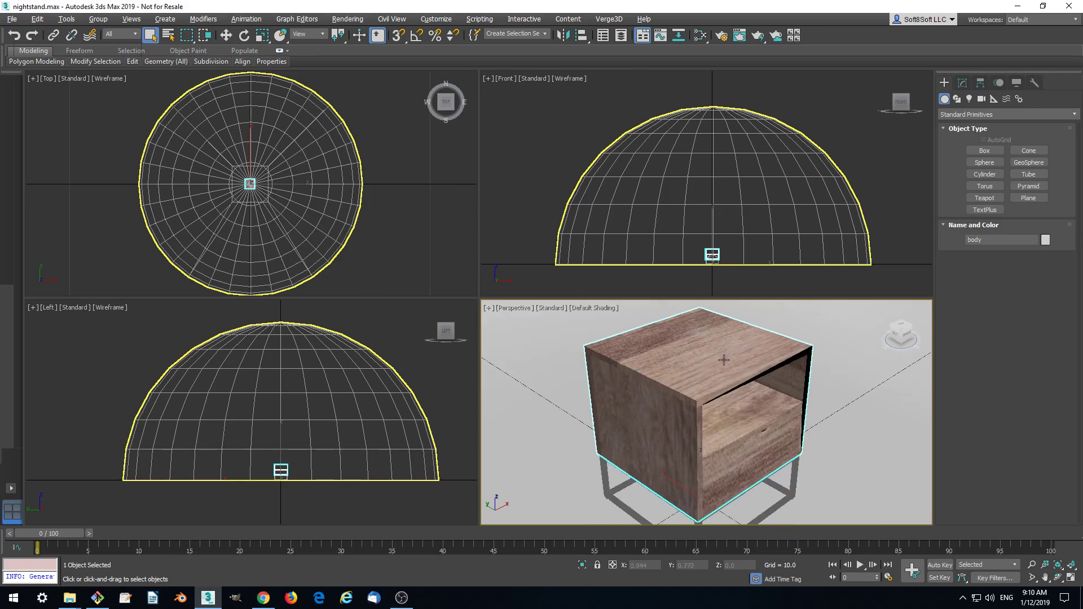
{"action": "scroll", "coordinate": [723, 349], "scroll_direction": "down", "scroll_amount": 2}
{"action": "scroll", "coordinate": [706, 356], "scroll_direction": "up", "scroll_amount": 3}
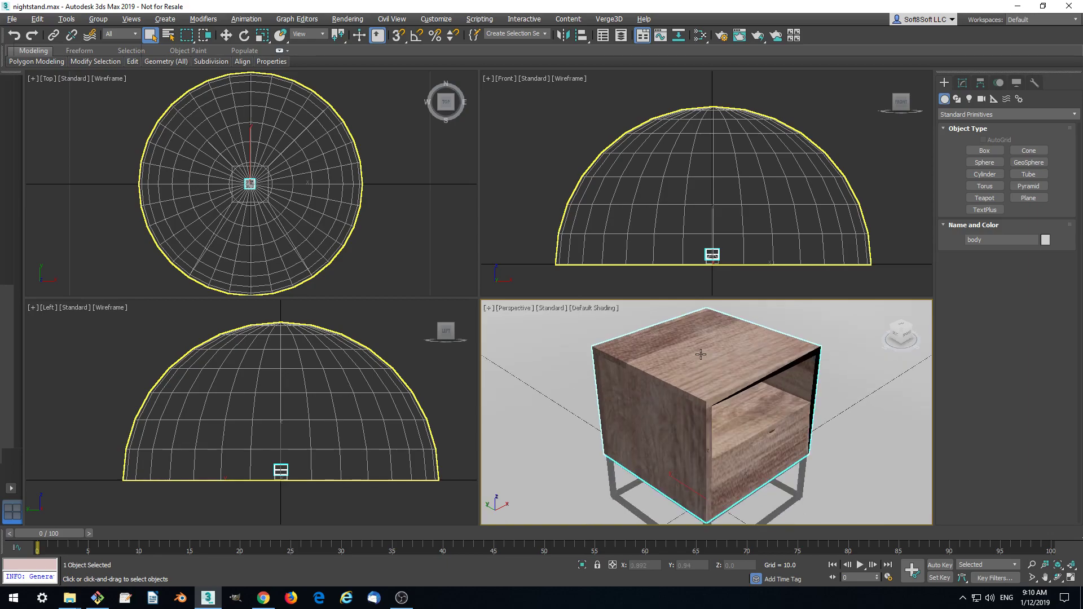
{"action": "scroll", "coordinate": [700, 352], "scroll_direction": "down", "scroll_amount": 2}
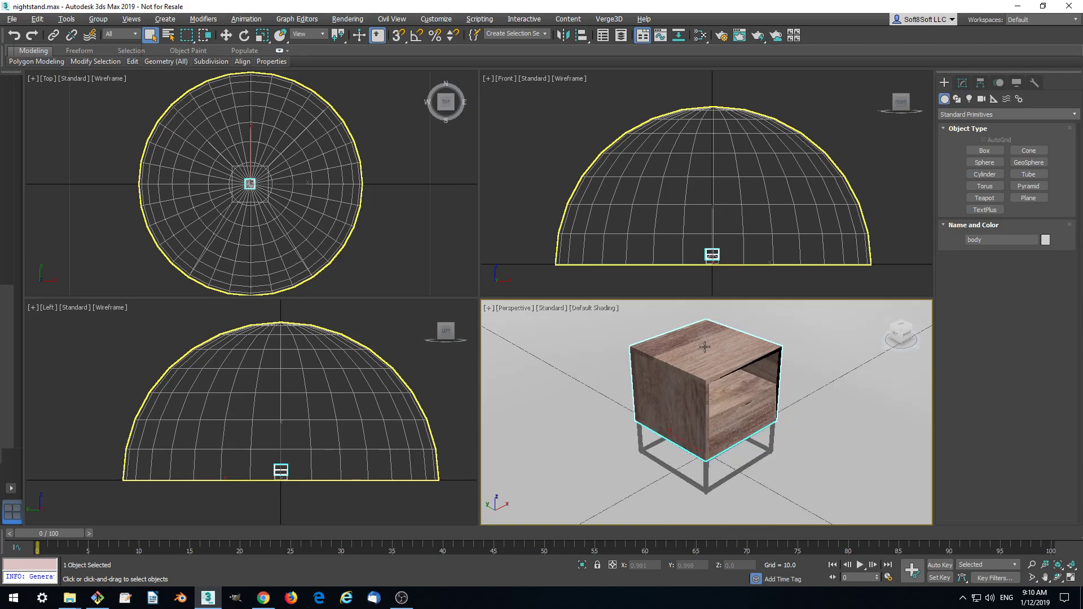
{"action": "scroll", "coordinate": [700, 351], "scroll_direction": "up", "scroll_amount": 2}
{"action": "scroll", "coordinate": [700, 350], "scroll_direction": "down", "scroll_amount": 2}
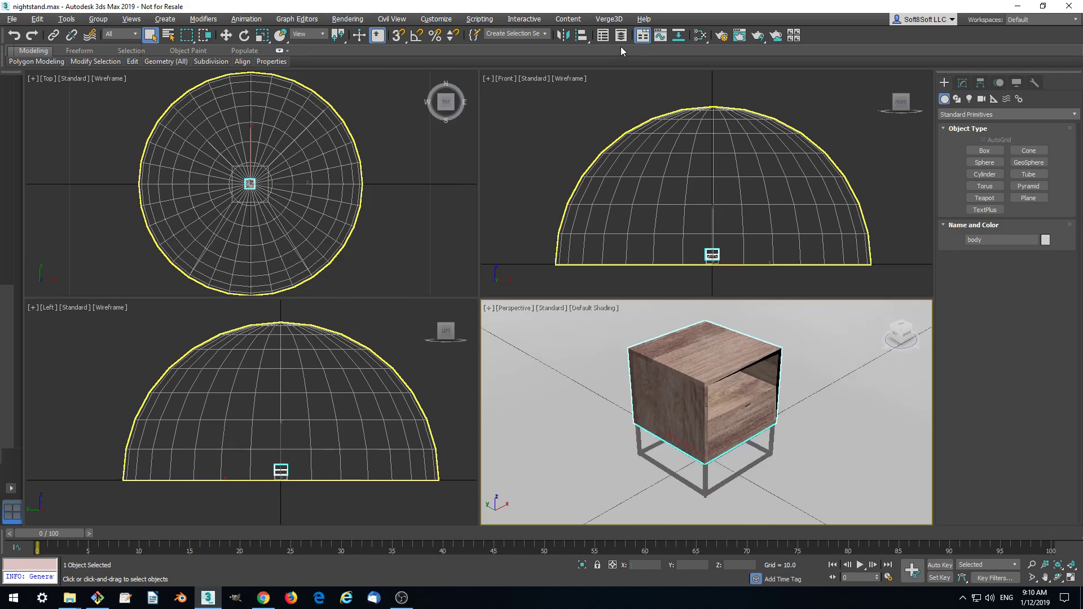
{"action": "left_click", "coordinate": [609, 20]}
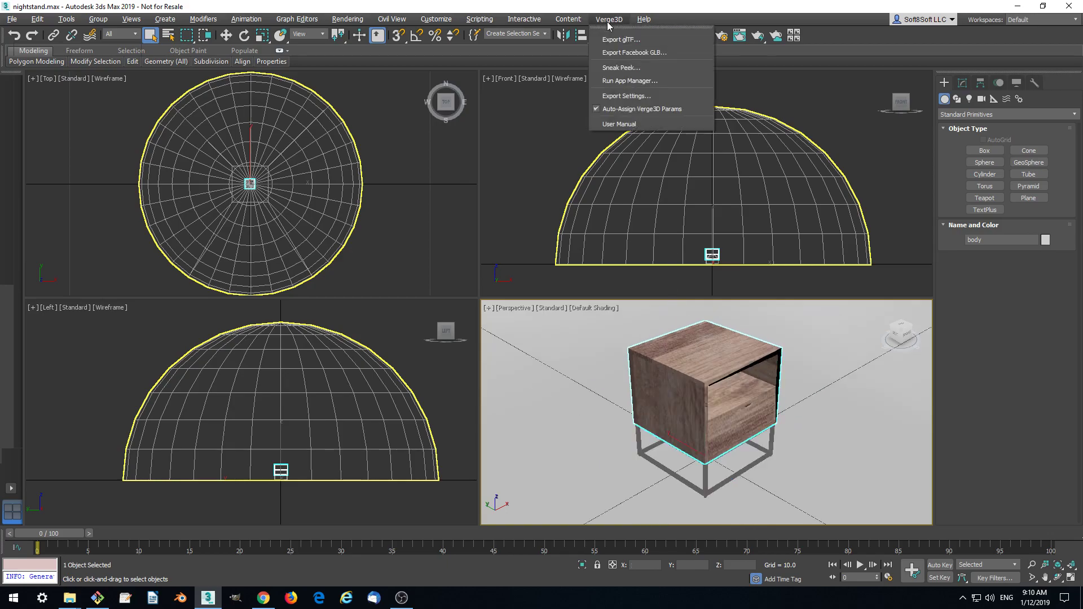
{"action": "left_click", "coordinate": [609, 21]}
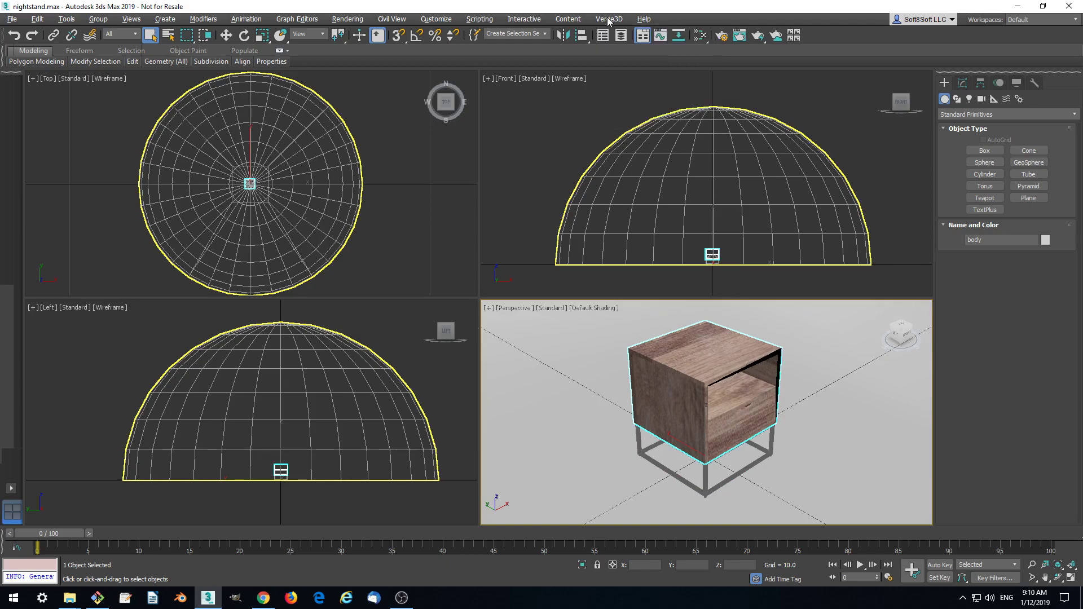
- Reopen the Slate Material Editor and set the wood bitmap's U and V tiling to 5
{"action": "left_click", "coordinate": [701, 35]}
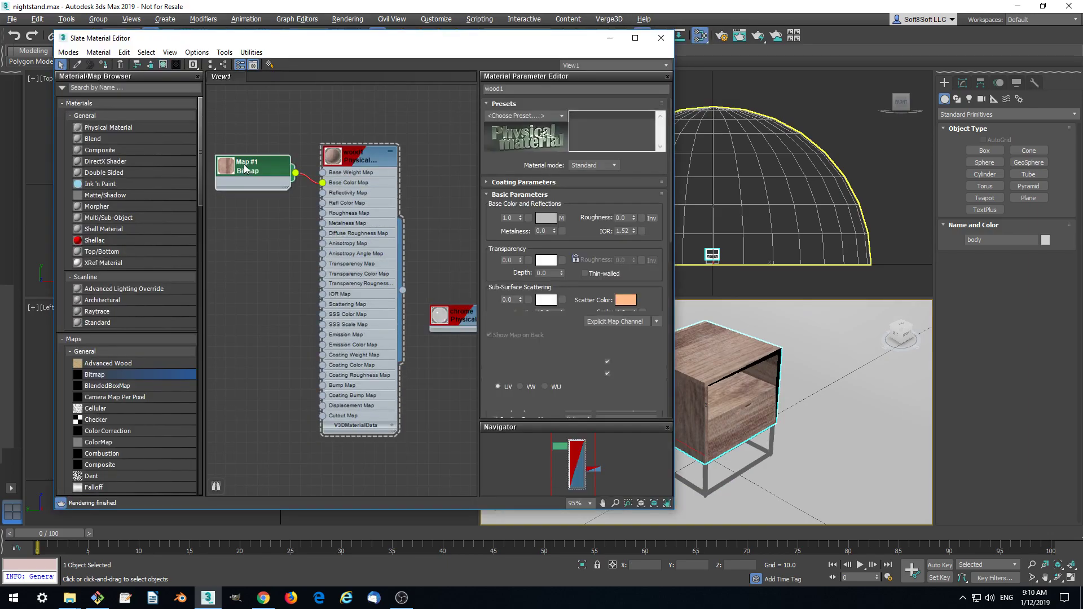
{"action": "double_click", "coordinate": [245, 167]}
{"action": "left_click", "coordinate": [563, 160]}
{"action": "type", "text": "5"}
{"action": "left_click", "coordinate": [564, 170]}
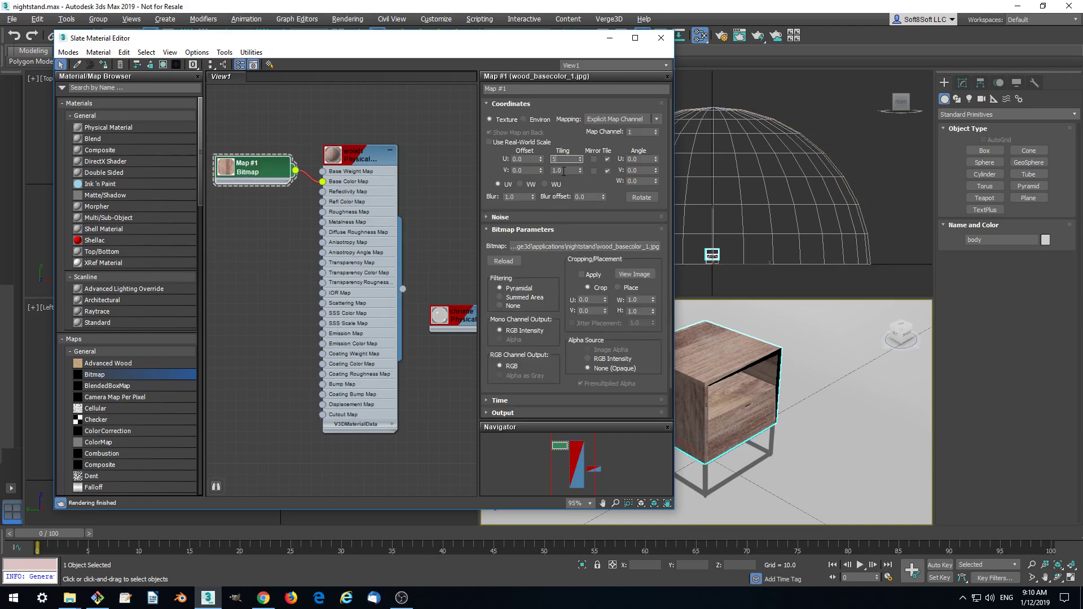
{"action": "type", "text": "5"}
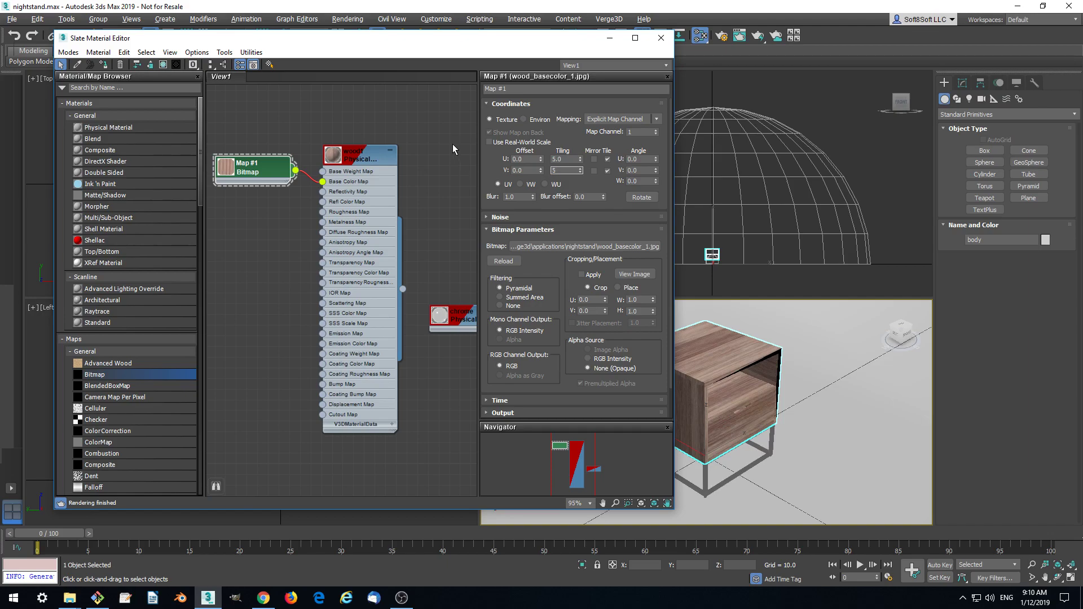
{"action": "key", "text": "Return"}
- Set the wood1 material's roughness to 0.7, switch its material mode to Advanced and set the reflection weight to 0.7
{"action": "left_click_drag", "start_coordinate": [566, 45], "coordinate": [584, 45]}
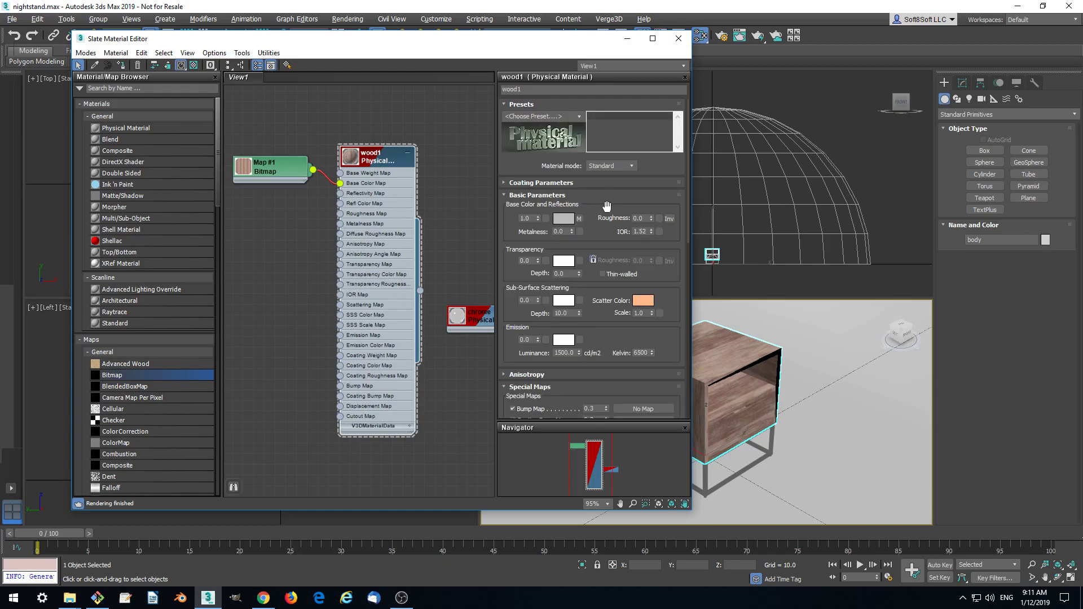
{"action": "left_click", "coordinate": [644, 219]}
{"action": "left_click", "coordinate": [605, 166]}
{"action": "left_click", "coordinate": [600, 183]}
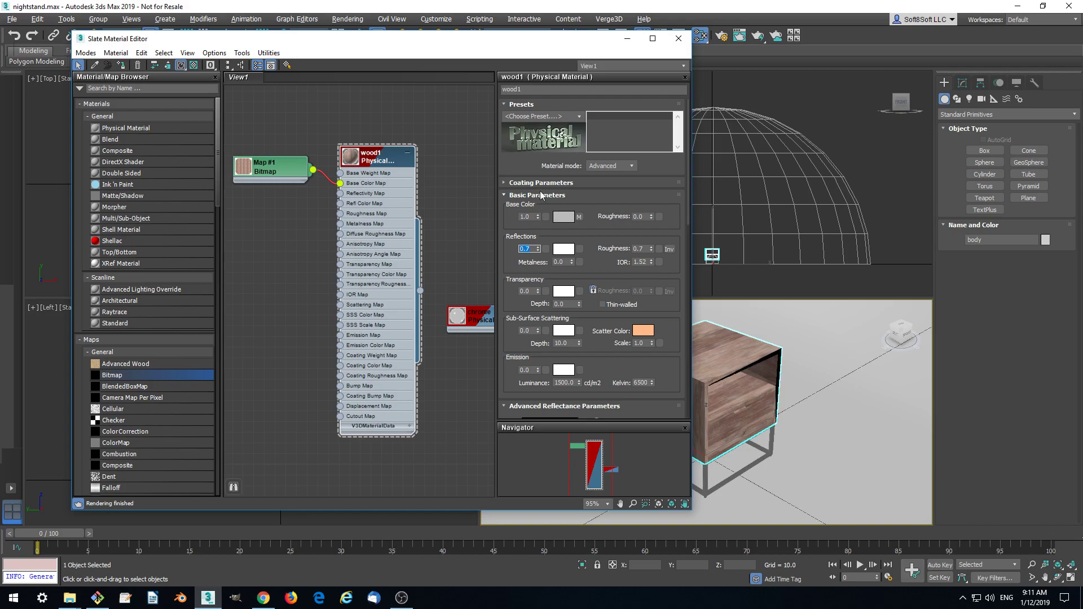
{"action": "left_click", "coordinate": [457, 125]}
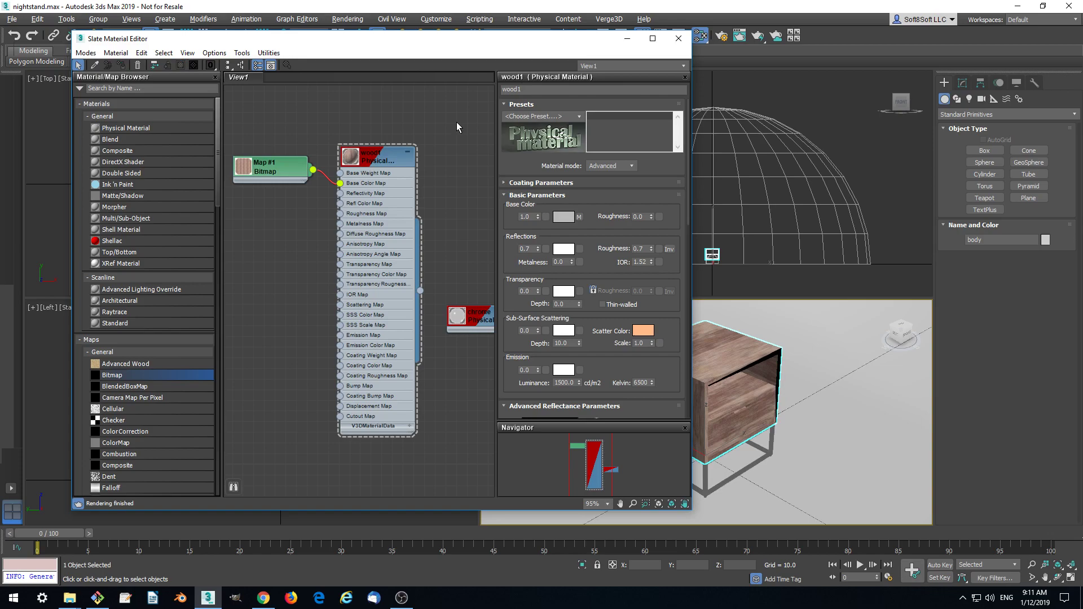
- Preview the scene with Verge3D Sneak Peek, examine the nightstand's wood and legs from several sides, and return to 3ds Max
{"action": "left_click", "coordinate": [609, 19]}
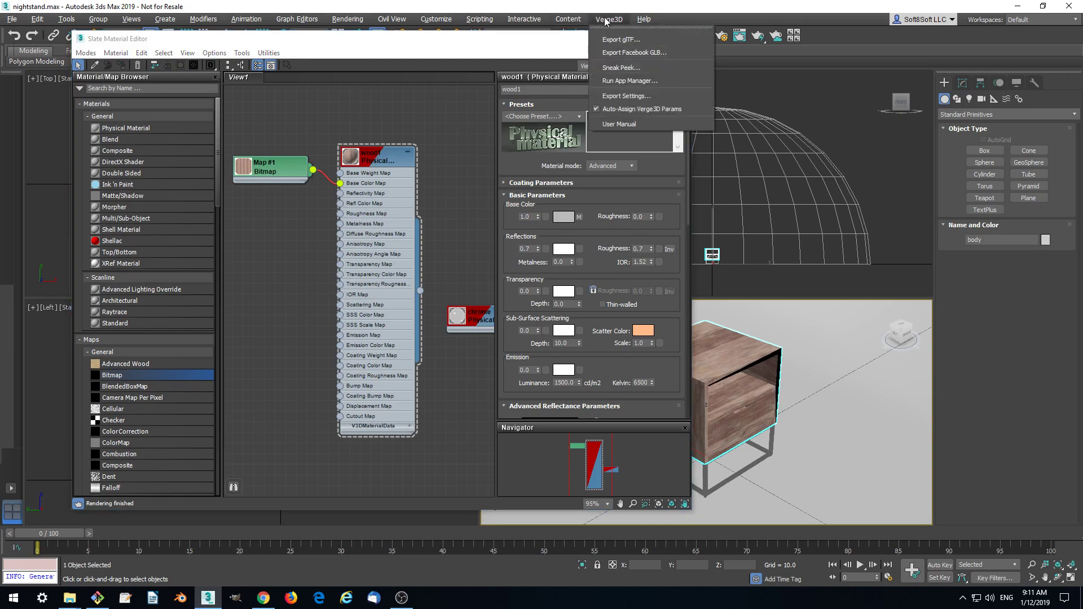
{"action": "left_click", "coordinate": [627, 68]}
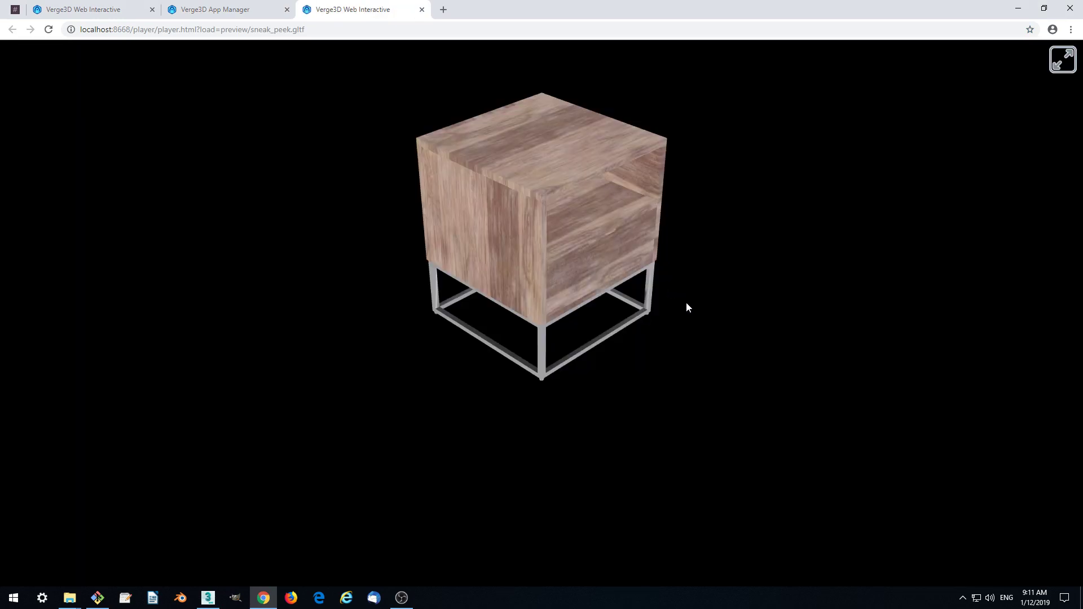
{"action": "left_click_drag", "start_coordinate": [687, 306], "coordinate": [580, 266]}
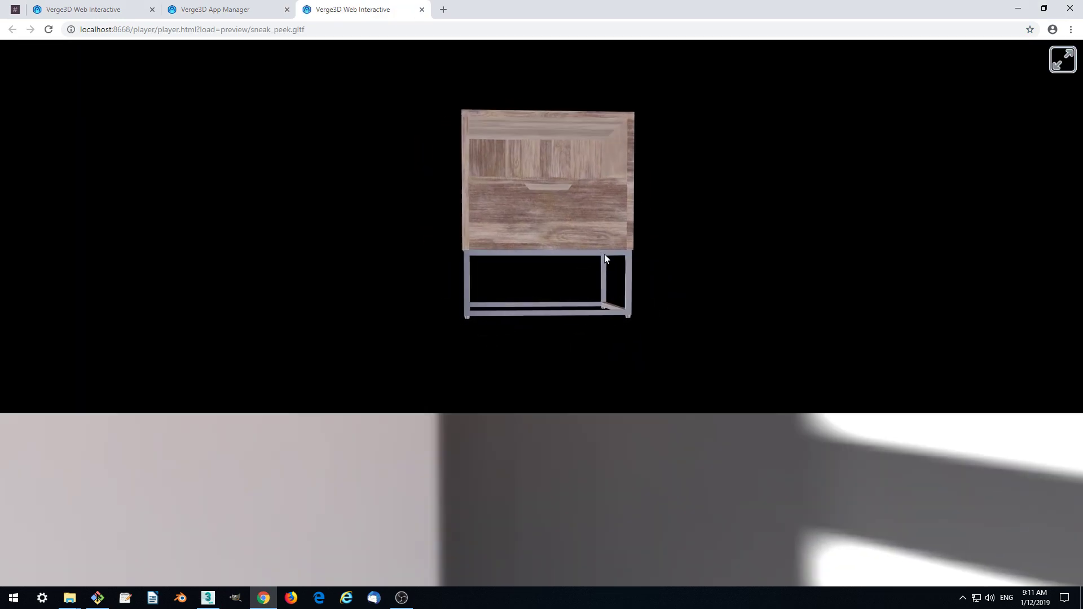
{"action": "left_click_drag", "start_coordinate": [605, 256], "coordinate": [645, 242]}
{"action": "scroll", "coordinate": [644, 242], "scroll_direction": "up", "scroll_amount": 5}
{"action": "left_click_drag", "start_coordinate": [635, 321], "coordinate": [652, 422]}
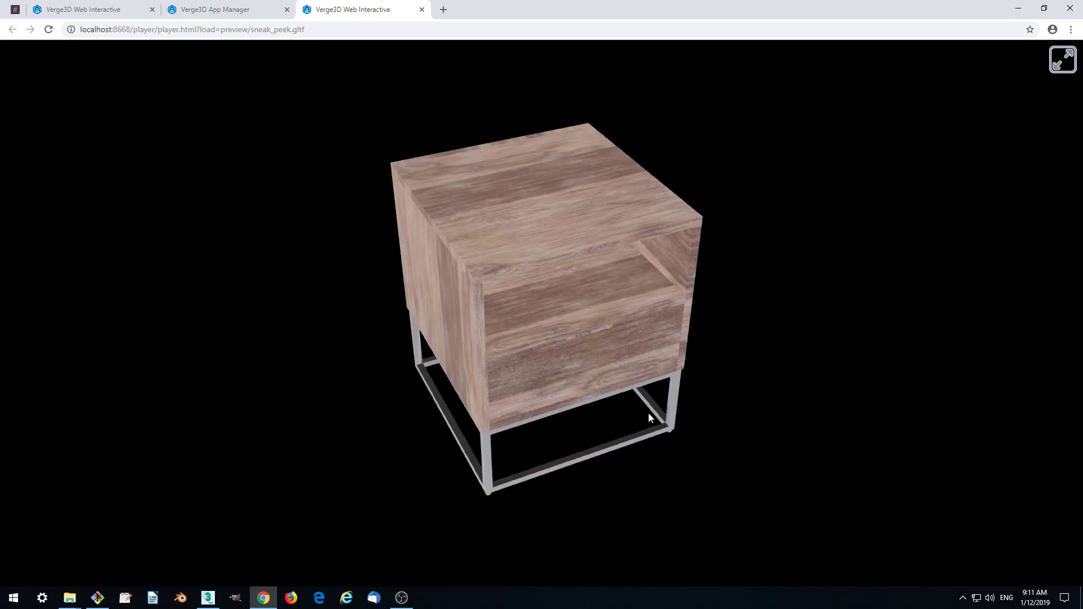
{"action": "left_click", "coordinate": [422, 10]}
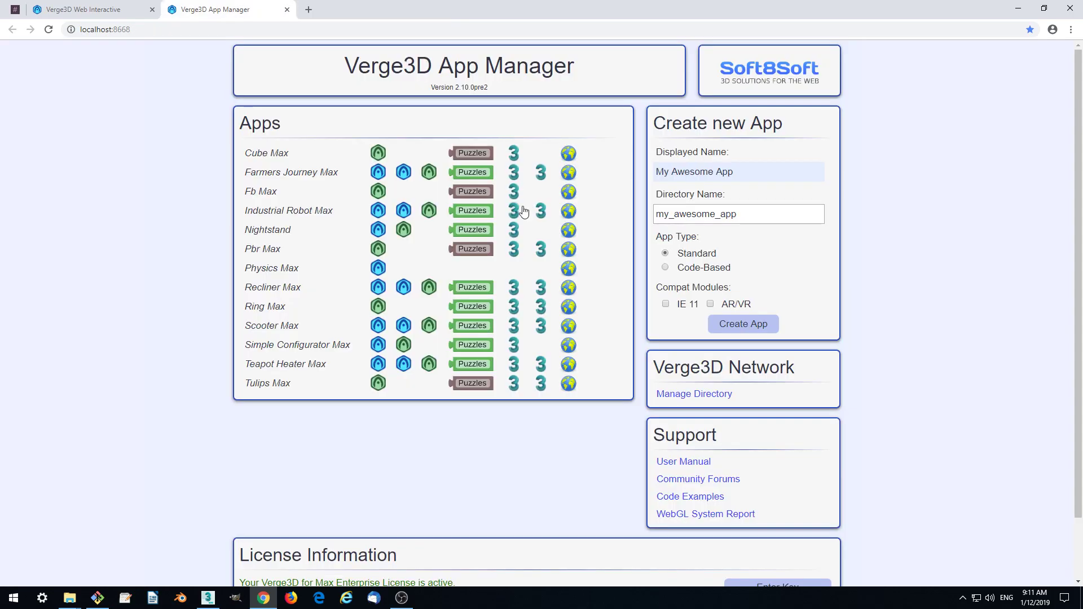
{"action": "key", "text": "alt+Tab"}
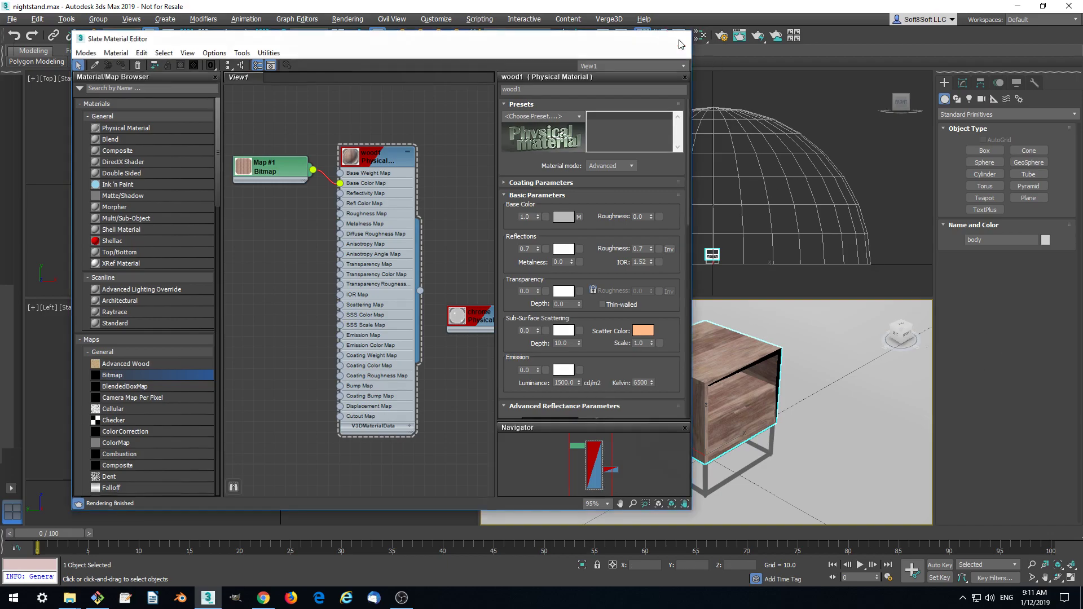
- Close the Slate Material Editor and set the Perspective viewport's background to Environment Background
{"action": "left_click", "coordinate": [678, 38]}
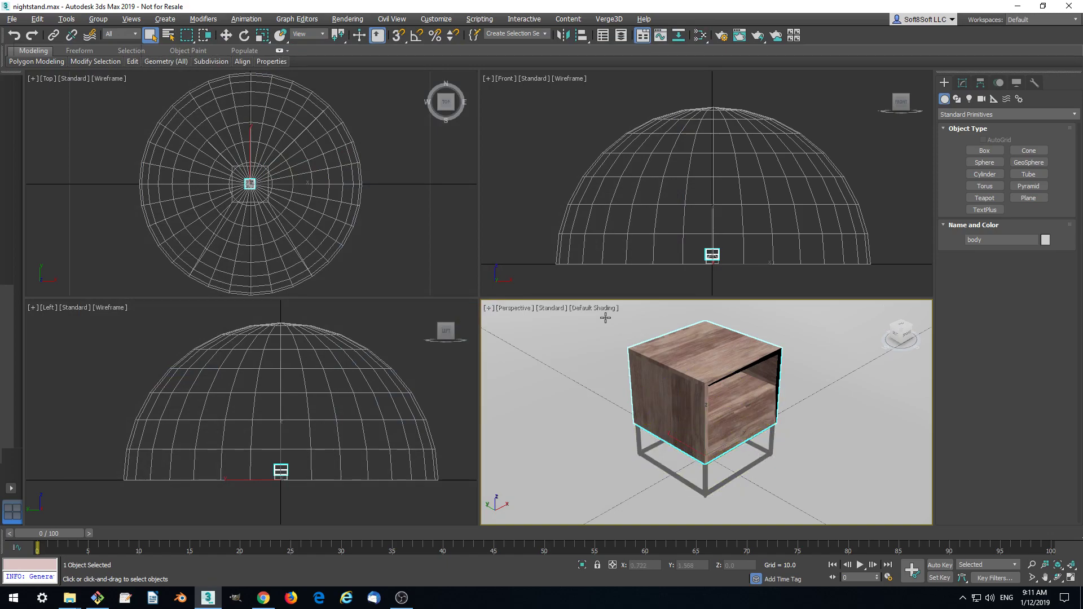
{"action": "left_click", "coordinate": [588, 311]}
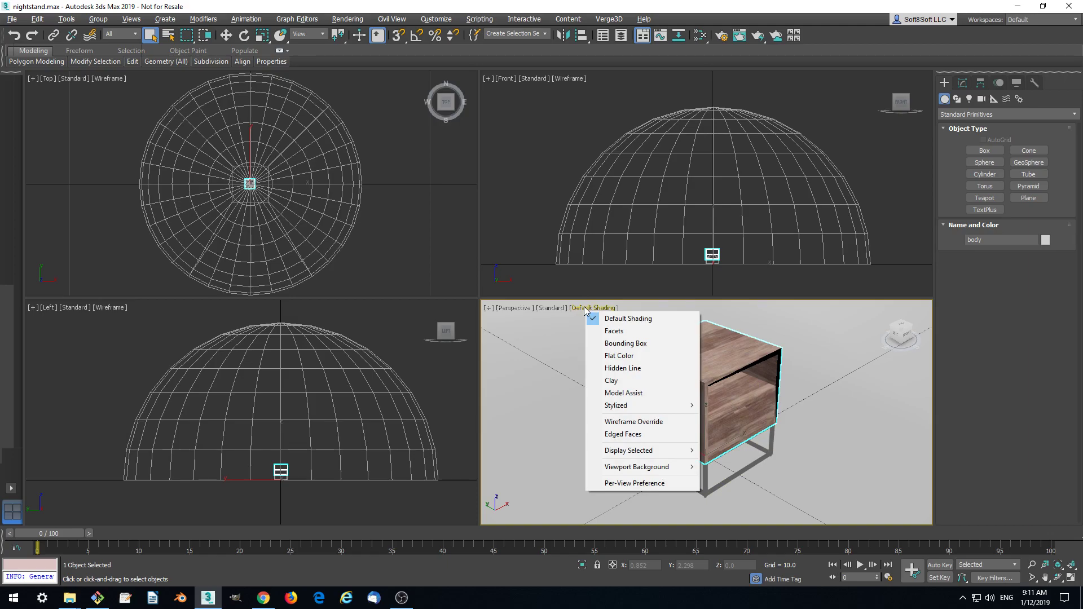
{"action": "mouse_move", "coordinate": [654, 472]}
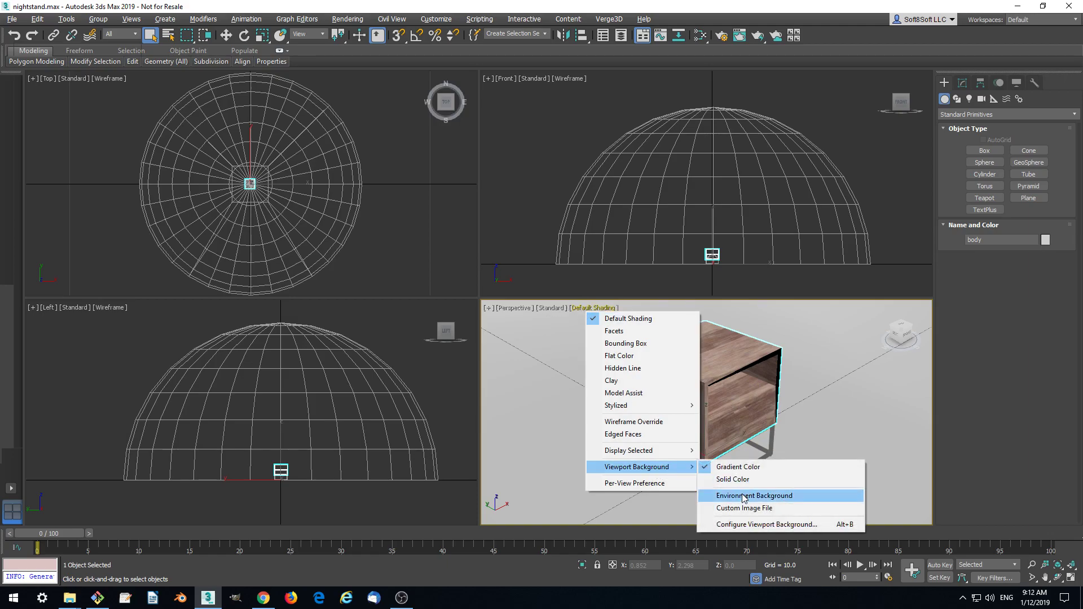
{"action": "left_click", "coordinate": [811, 499]}
{"action": "middle_click_drag", "start_coordinate": [812, 476], "coordinate": [802, 398], "text": "alt"}
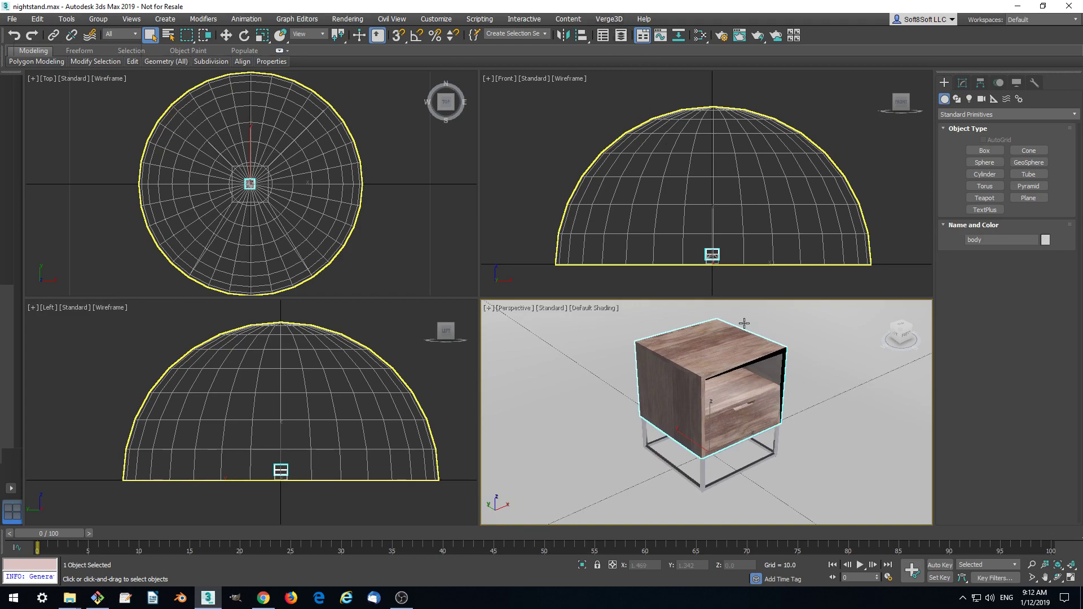
- Export the scene as glTF to the nightstand application folder, overwriting the existing nightstand file
{"action": "left_click", "coordinate": [263, 598]}
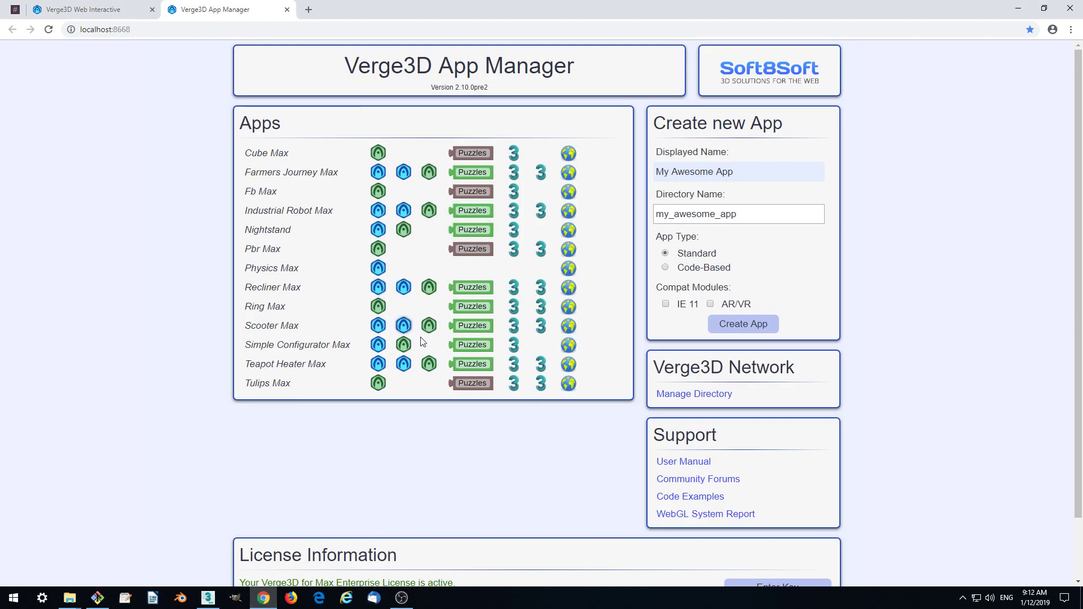
{"action": "left_click", "coordinate": [438, 364]}
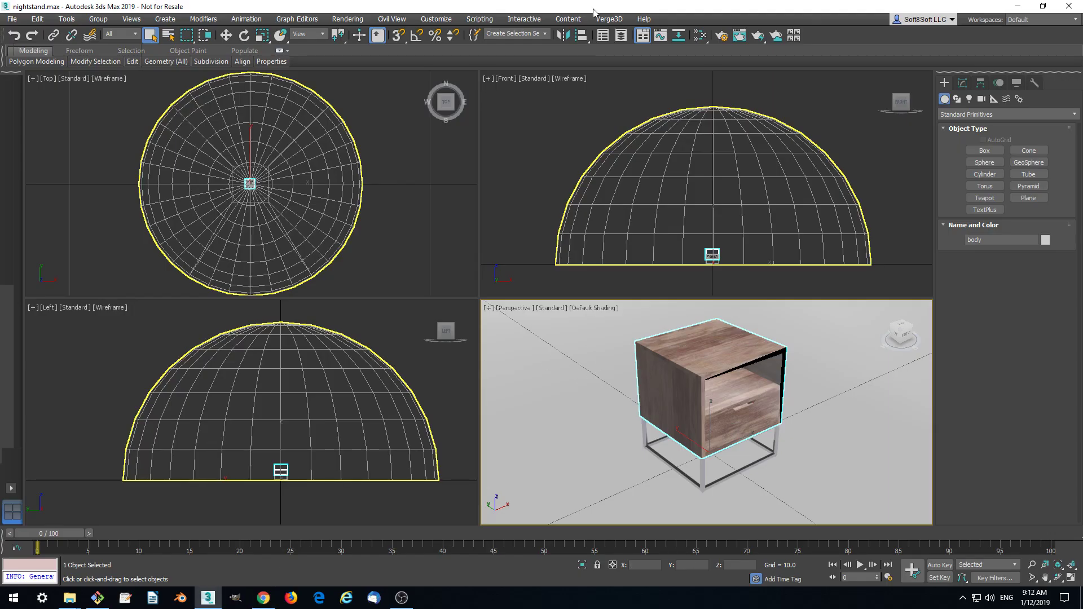
{"action": "left_click", "coordinate": [609, 20]}
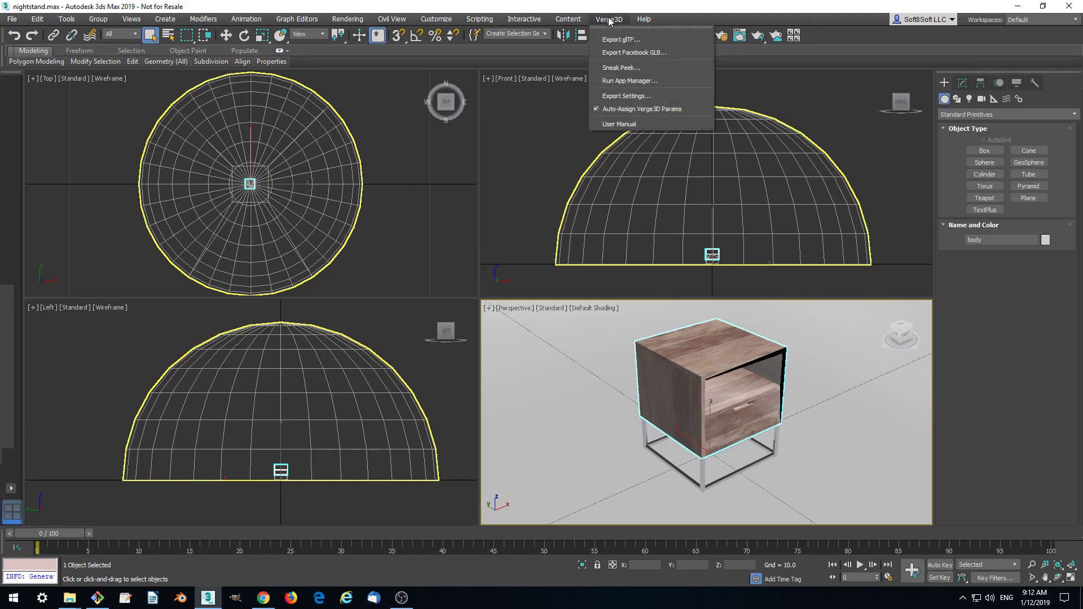
{"action": "left_click", "coordinate": [630, 38]}
{"action": "left_click", "coordinate": [466, 217]}
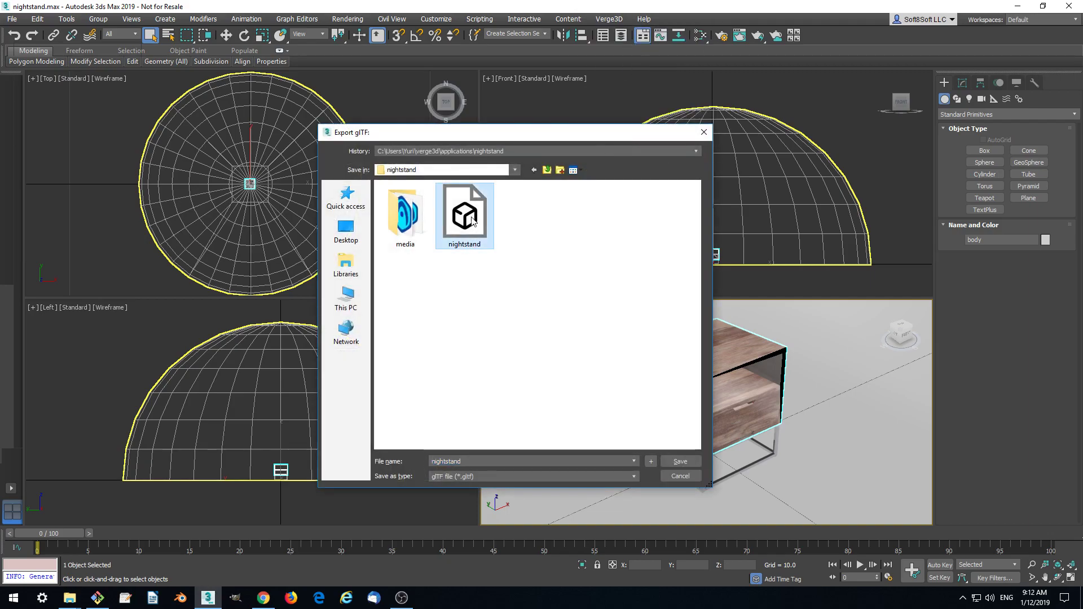
{"action": "left_click", "coordinate": [680, 462]}
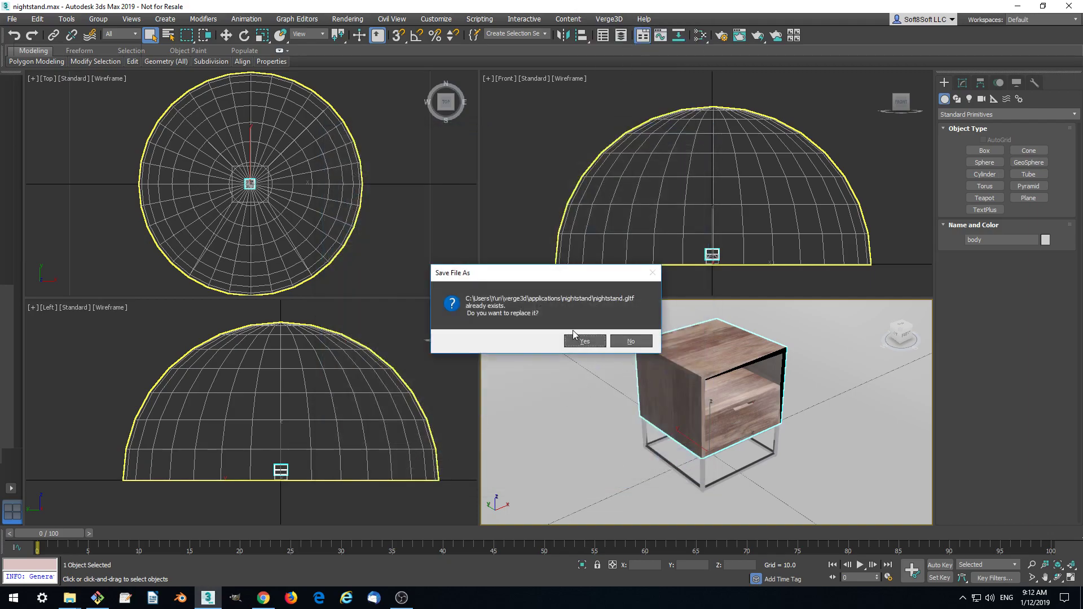
{"action": "left_click", "coordinate": [585, 342]}
- Switch to the Verge3D App Manager in Chrome and run the Nightstand application
{"action": "left_click", "coordinate": [264, 598]}
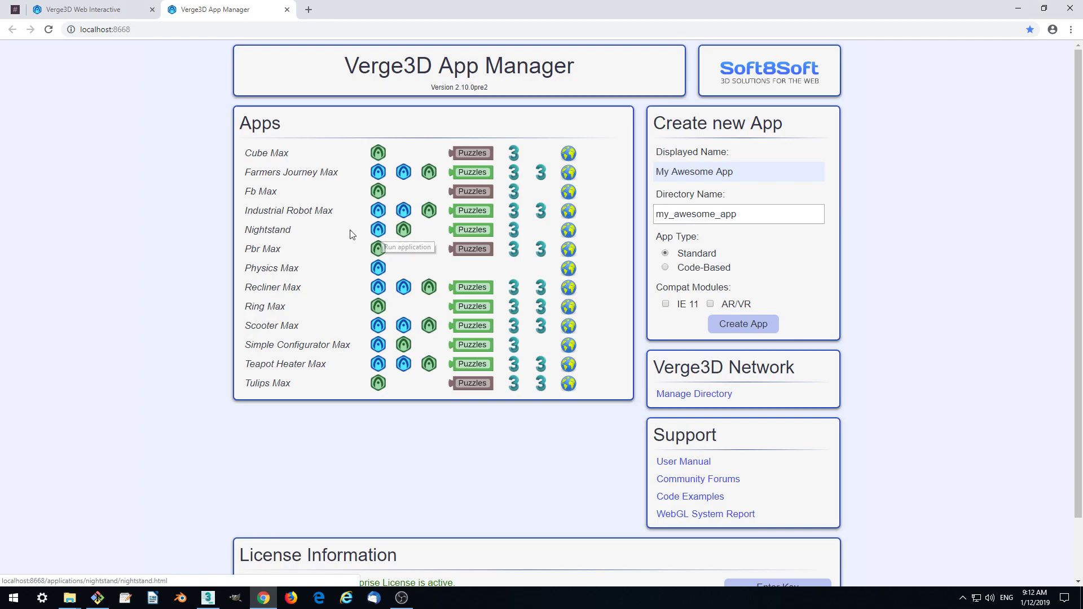
{"action": "left_click", "coordinate": [380, 229]}
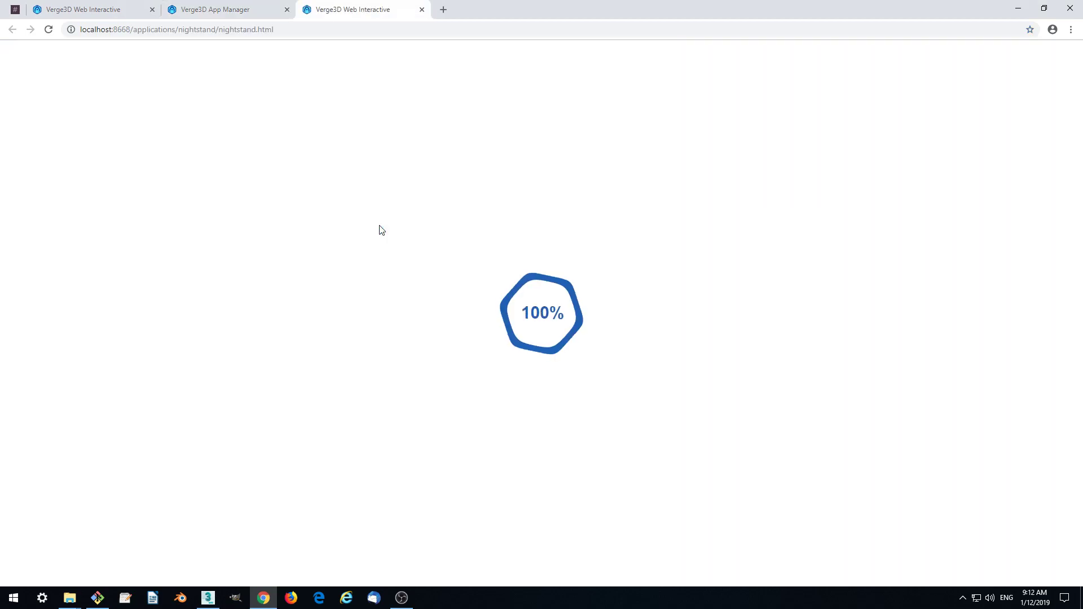